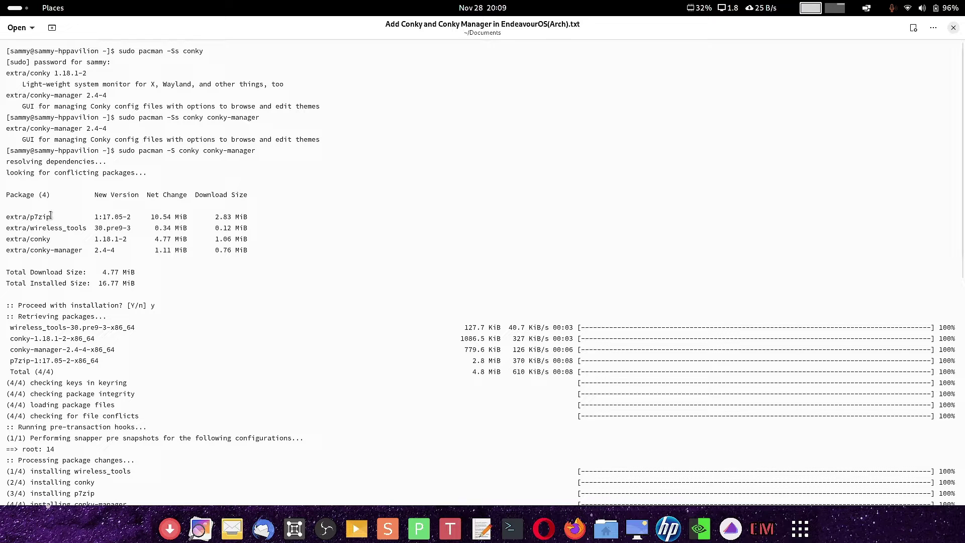
Search the GNOME Activities overview for Conky and launch Conky Manager.
scroll(115, 338, "down", 5)
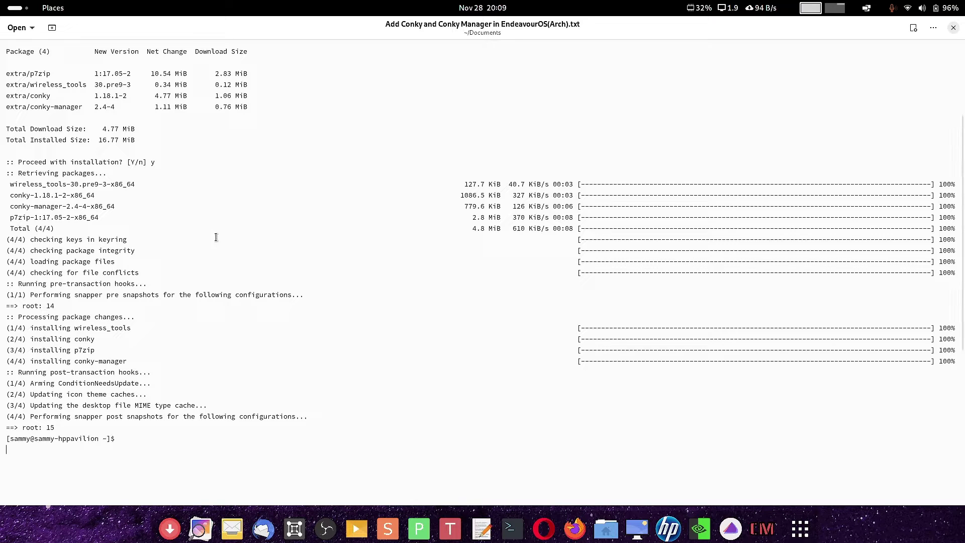
scroll(216, 236, "up", 3)
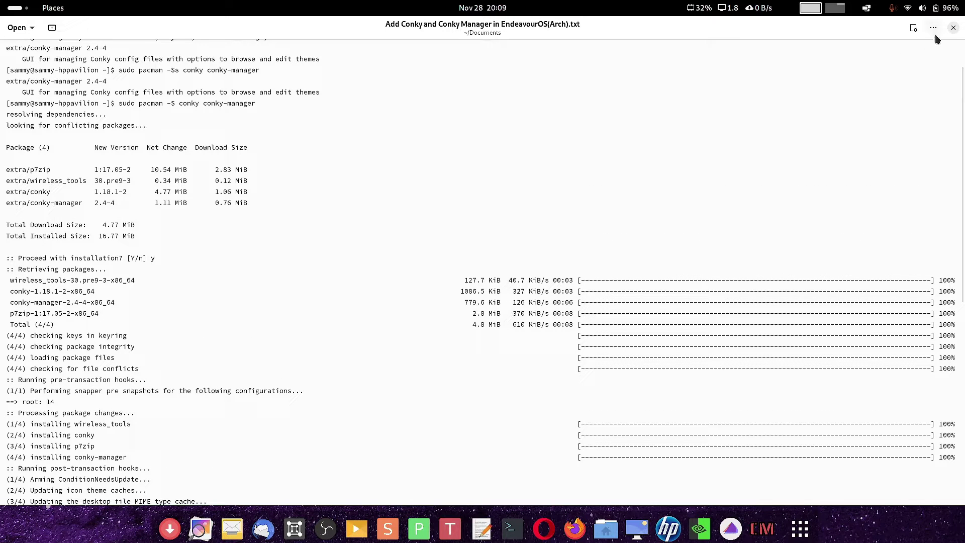
left_click_drag(725, 40, 723, 41)
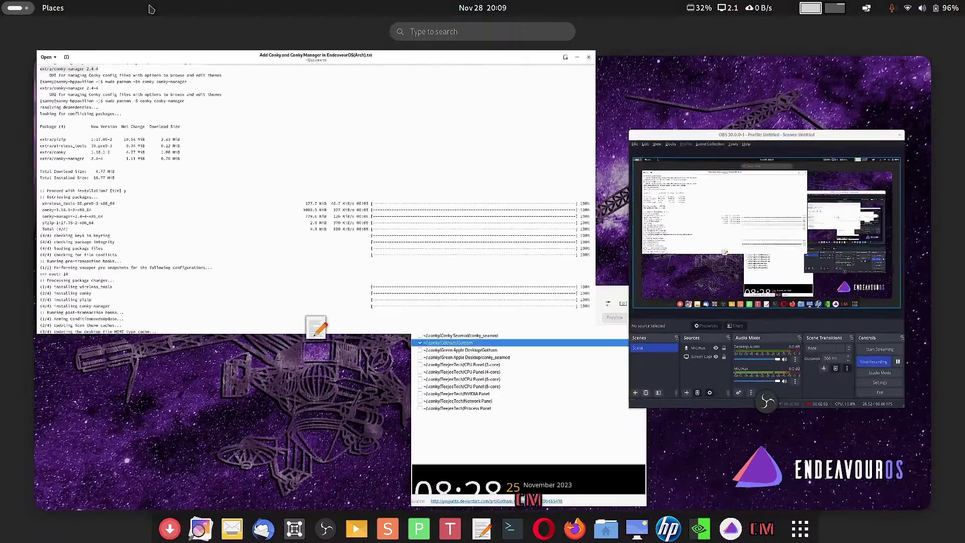
left_click(19, 8)
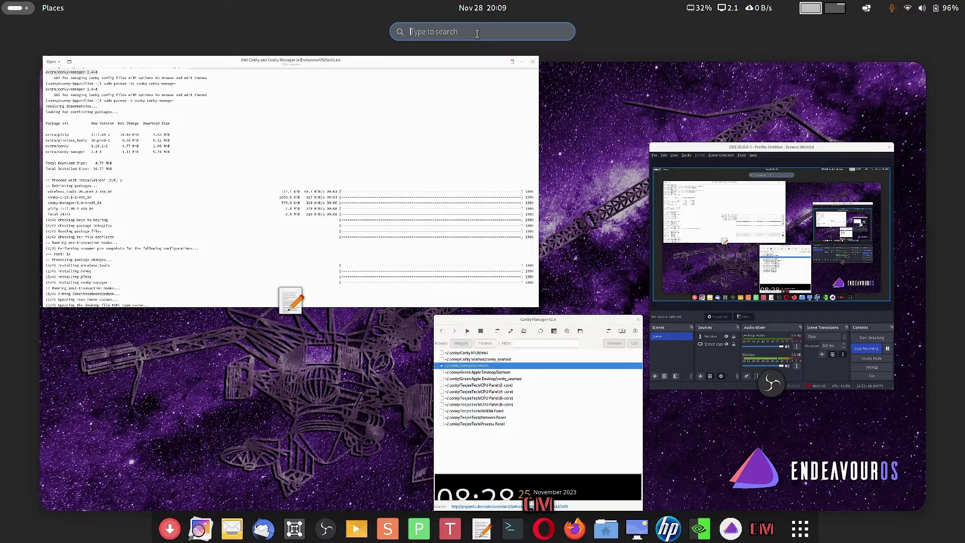
type("don")
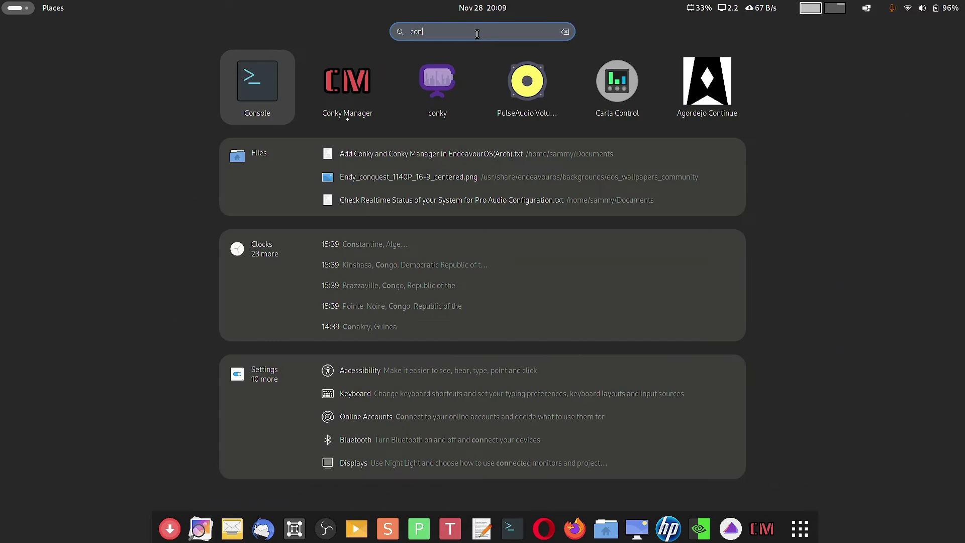
type("ky")
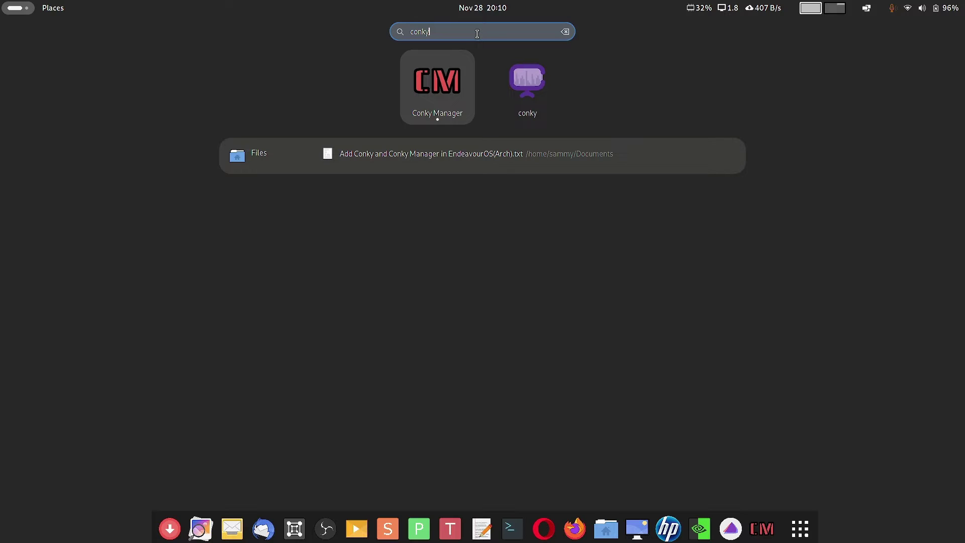
left_click(441, 92)
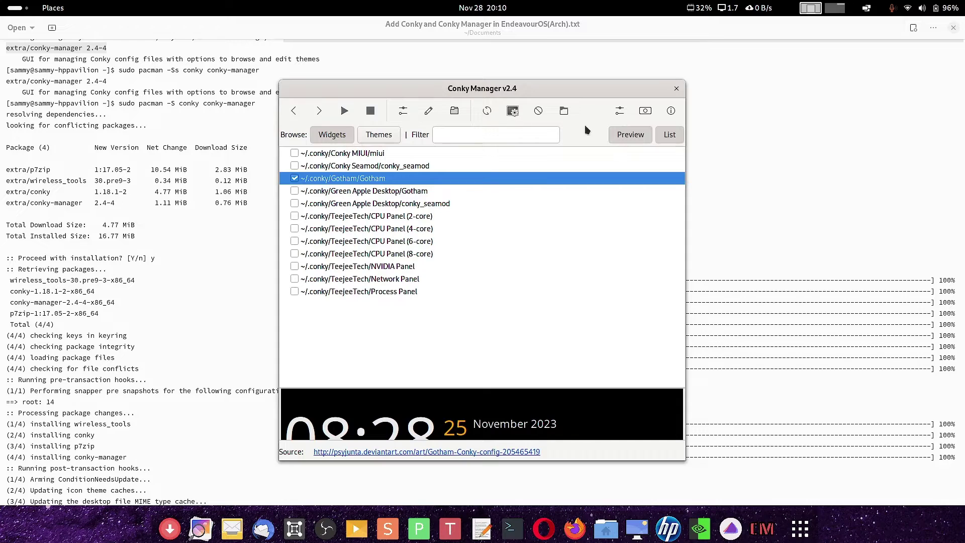
Close the Text Editor window, leaving Conky Manager in front.
left_click(933, 29)
key("Escape")
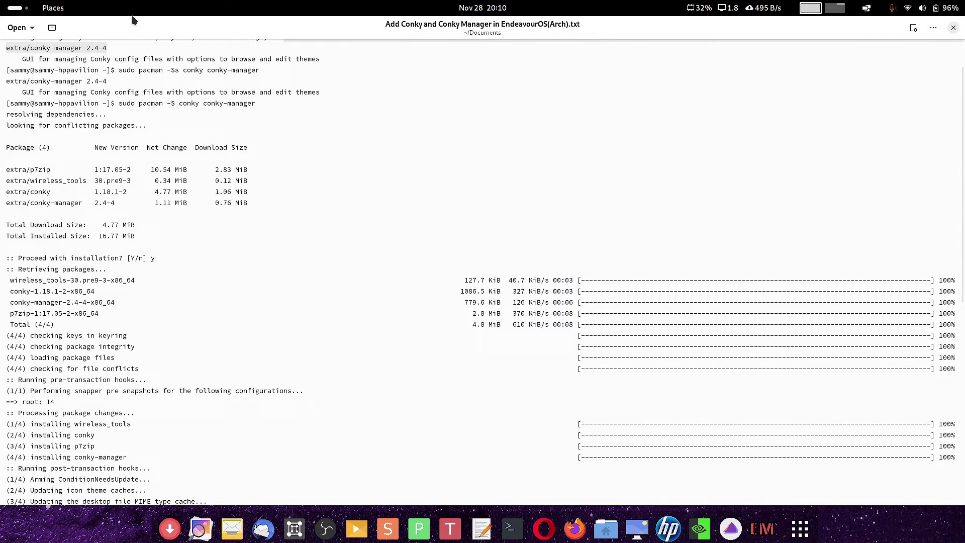
left_click(11, 8)
left_click(565, 409)
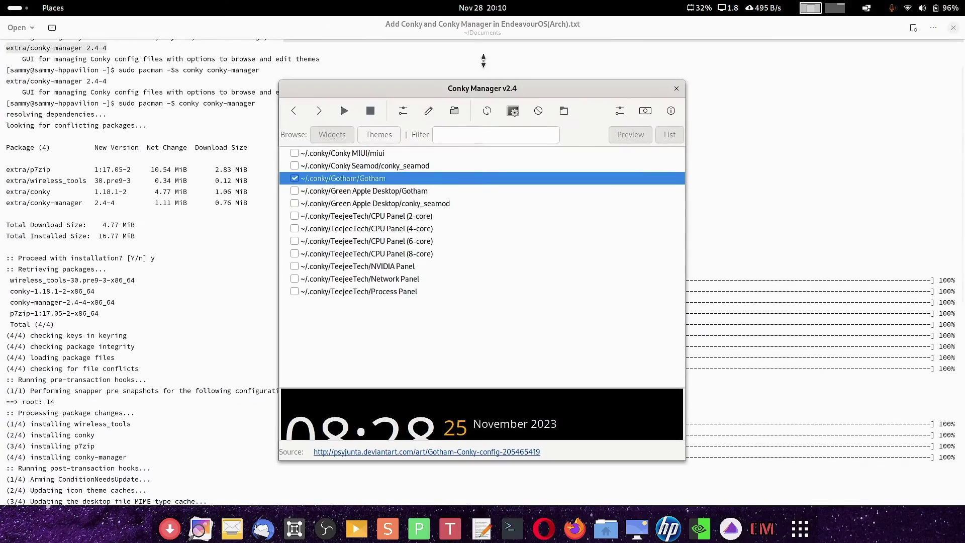
left_click(954, 30)
left_click(953, 30)
Switch off Tile Windows in the window tiling indicator.
left_click_drag(518, 77, 389, 74)
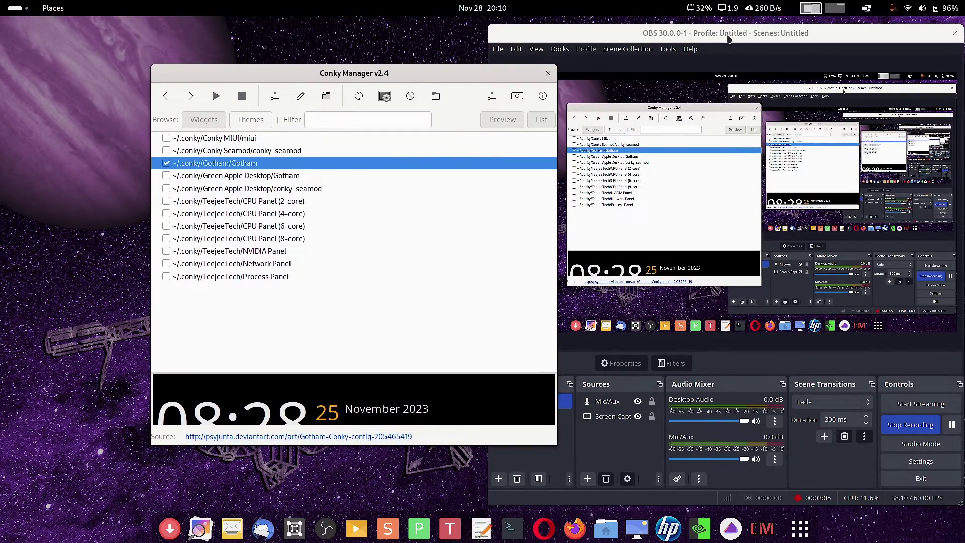
double_click(455, 76)
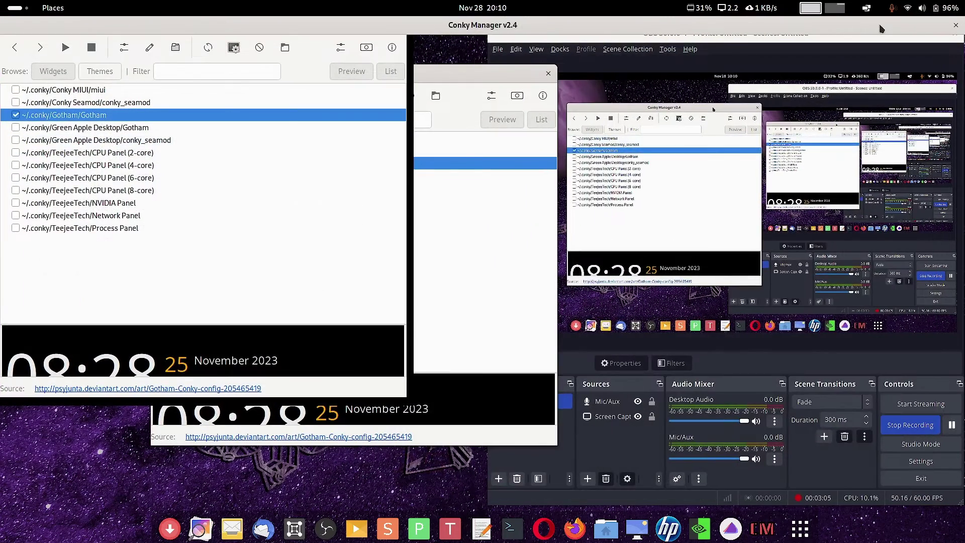
left_click(866, 7)
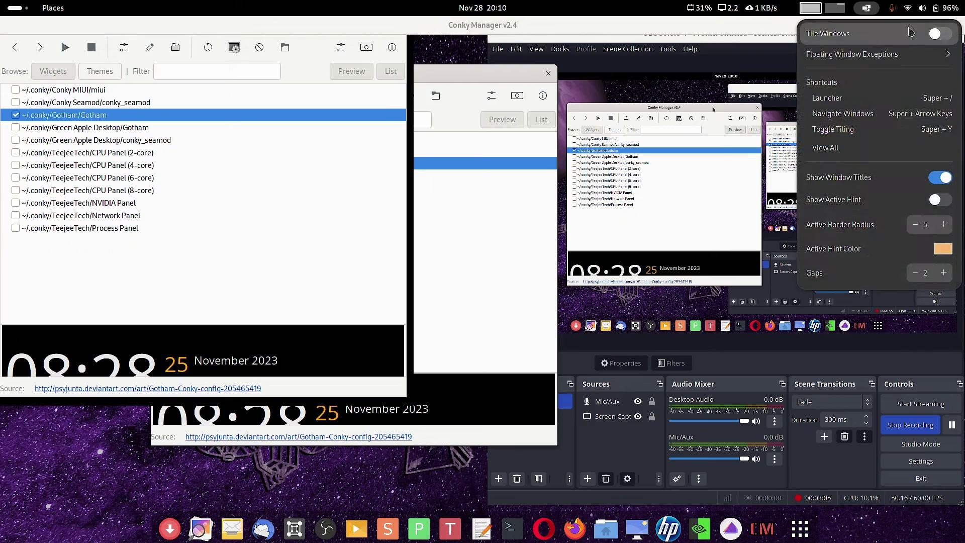
left_click(938, 33)
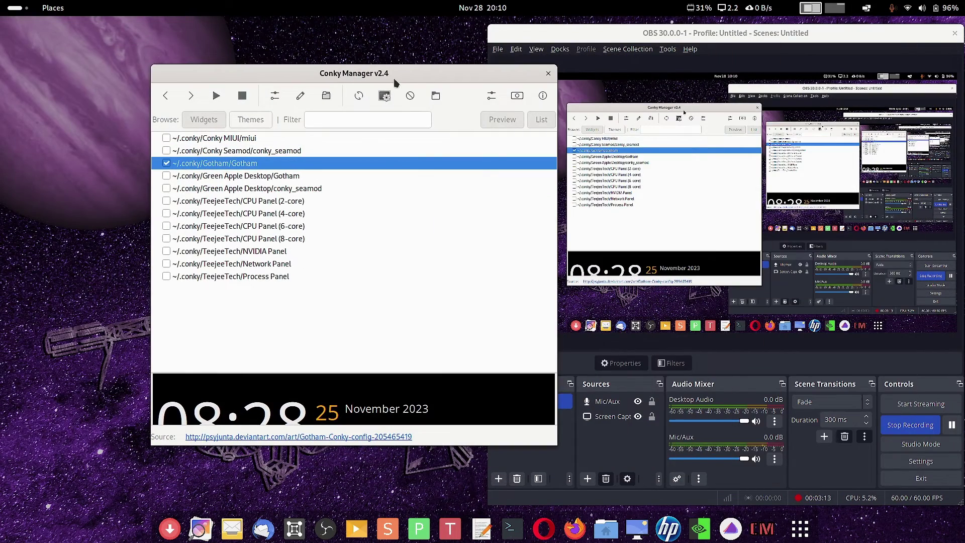
Move OBS down out of the way and float Conky Manager beside the Gotham clock.
left_click_drag(919, 35, 910, 523)
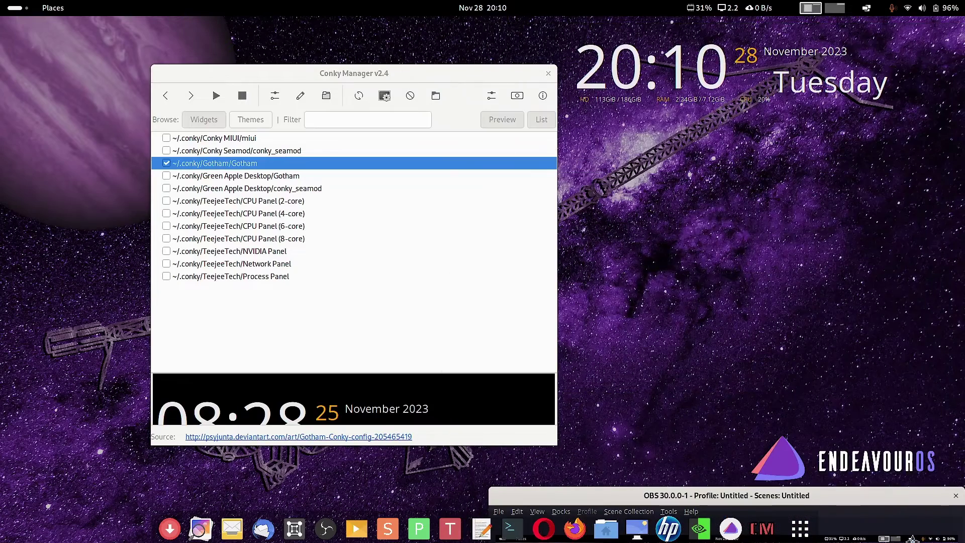
left_click_drag(348, 79, 505, 89)
left_click(18, 8)
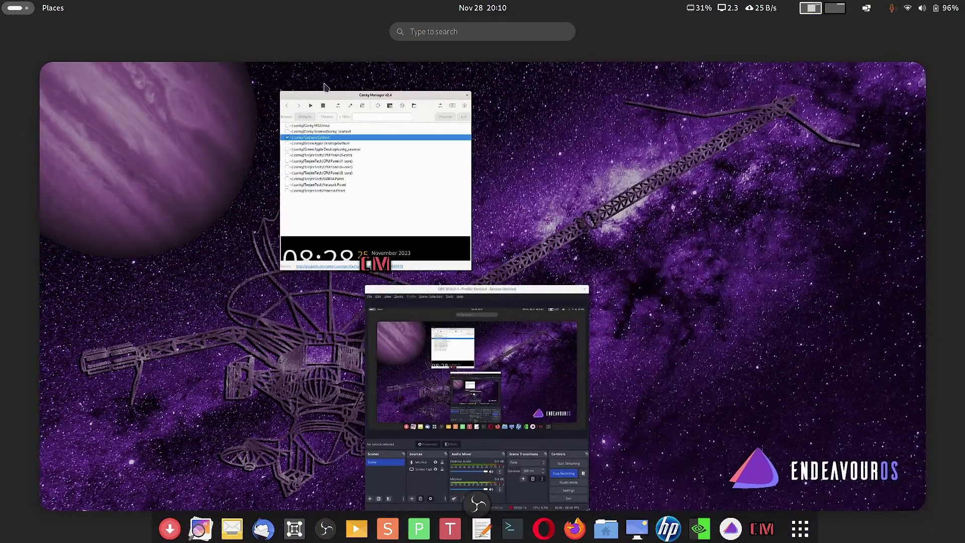
left_click_drag(411, 98, 181, 114)
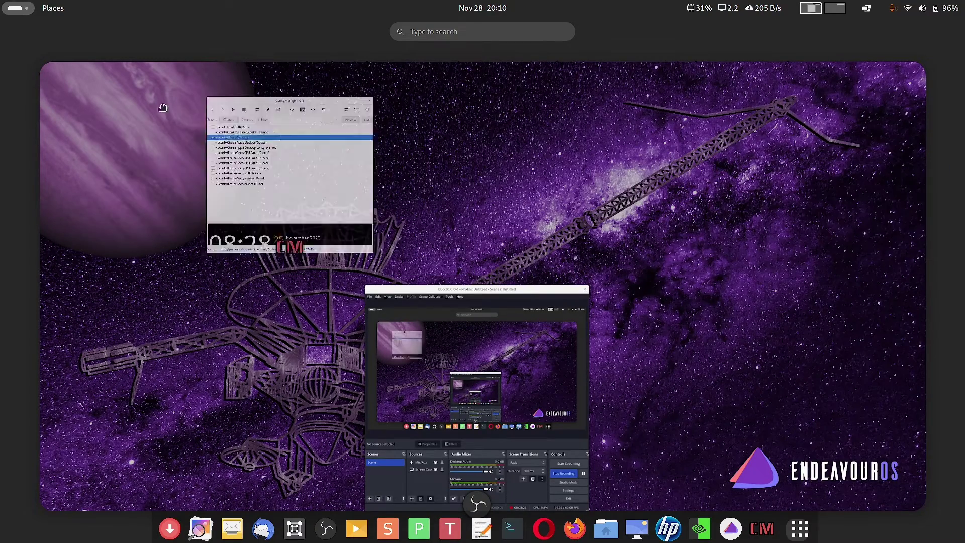
left_click(182, 120)
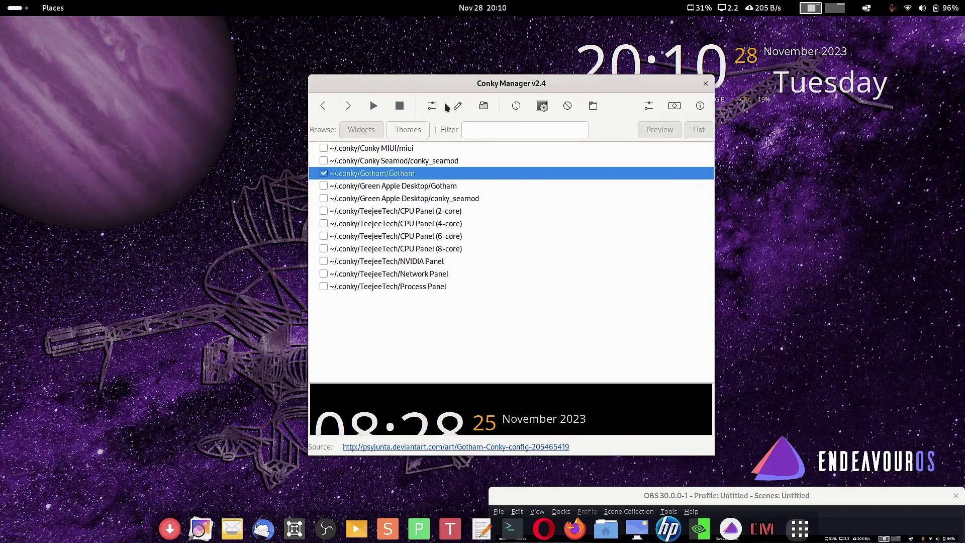
left_click_drag(478, 83, 417, 65)
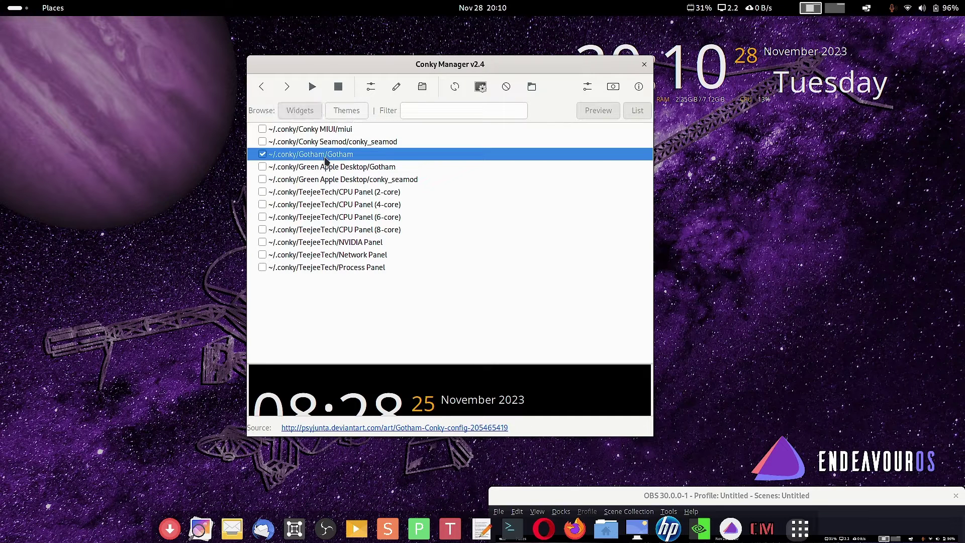
left_click(371, 88)
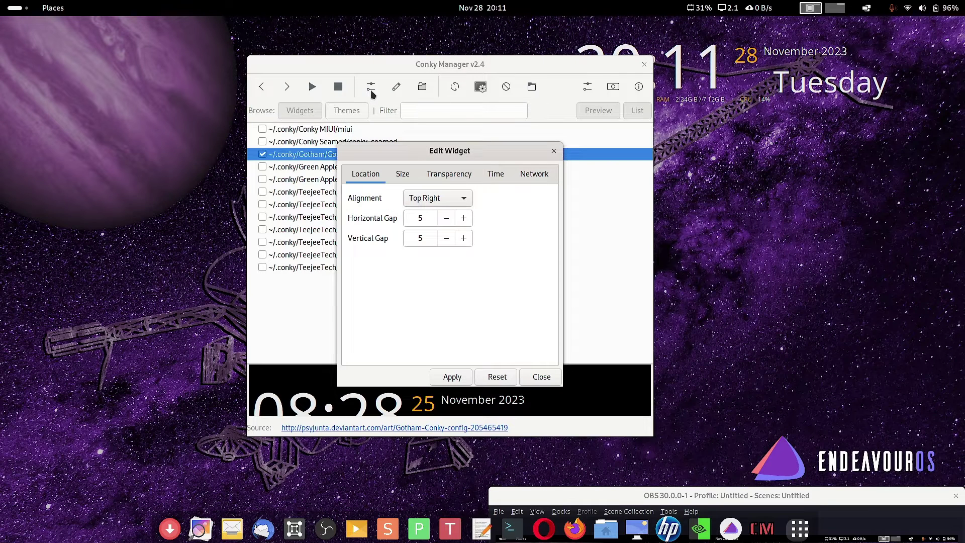
left_click(554, 152)
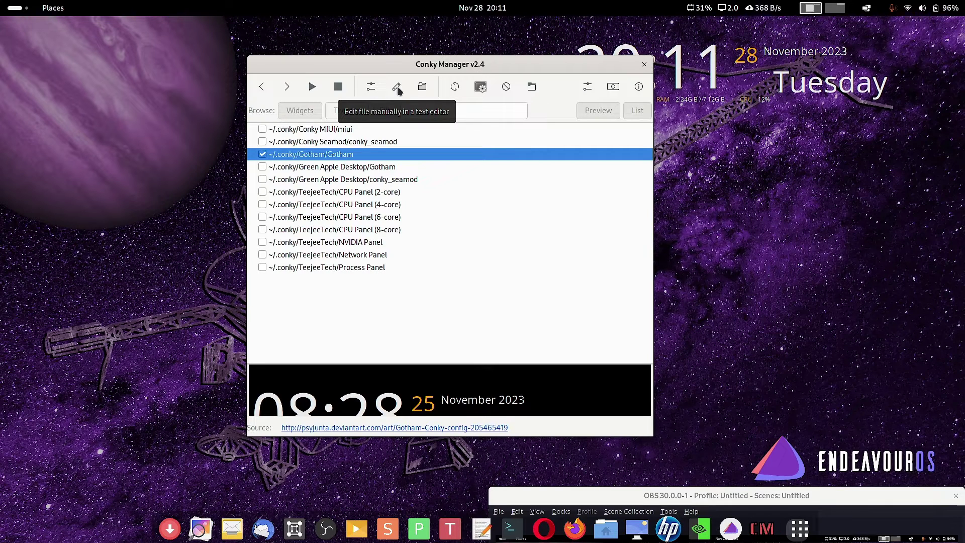
Open the .conky/Gotham folder in Files and open the Gotham config in Text Editor.
left_click(397, 87)
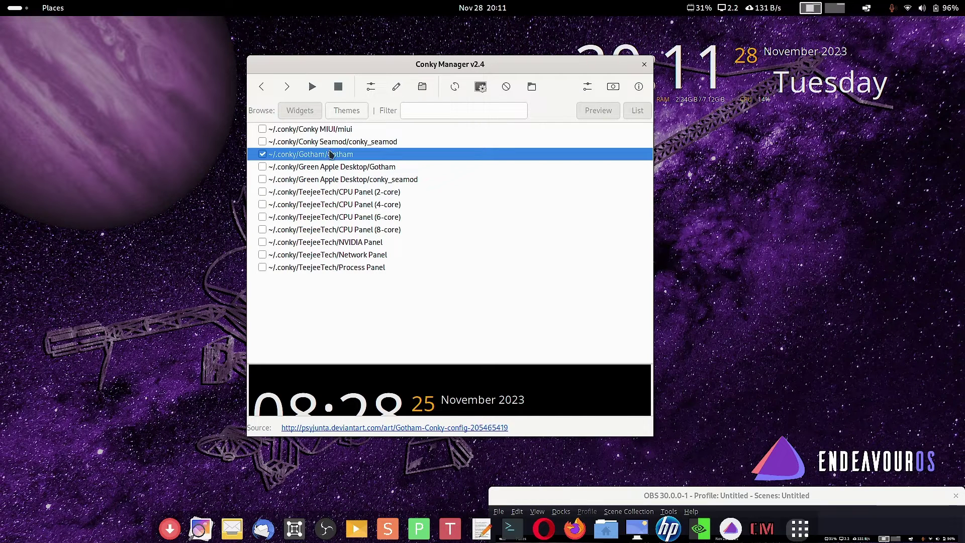
left_click(423, 88)
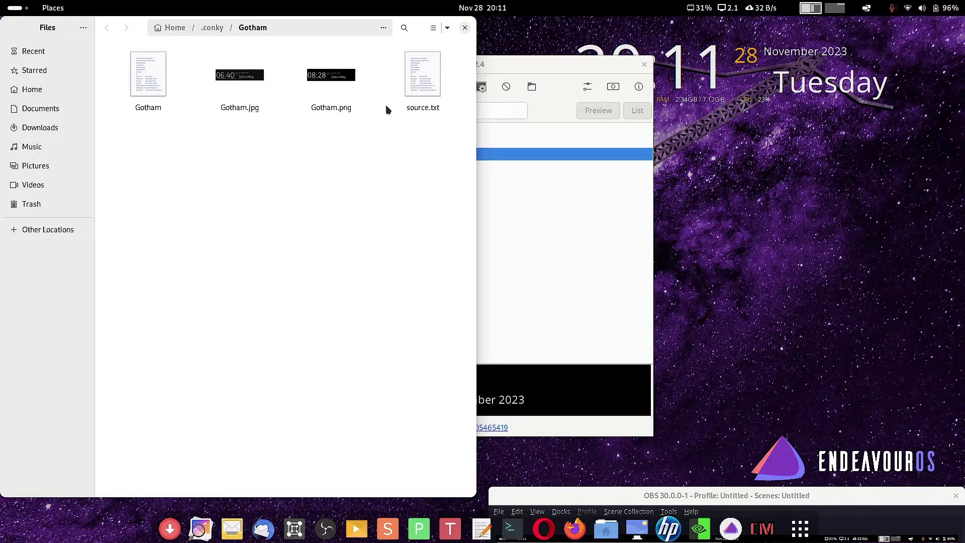
right_click(158, 99)
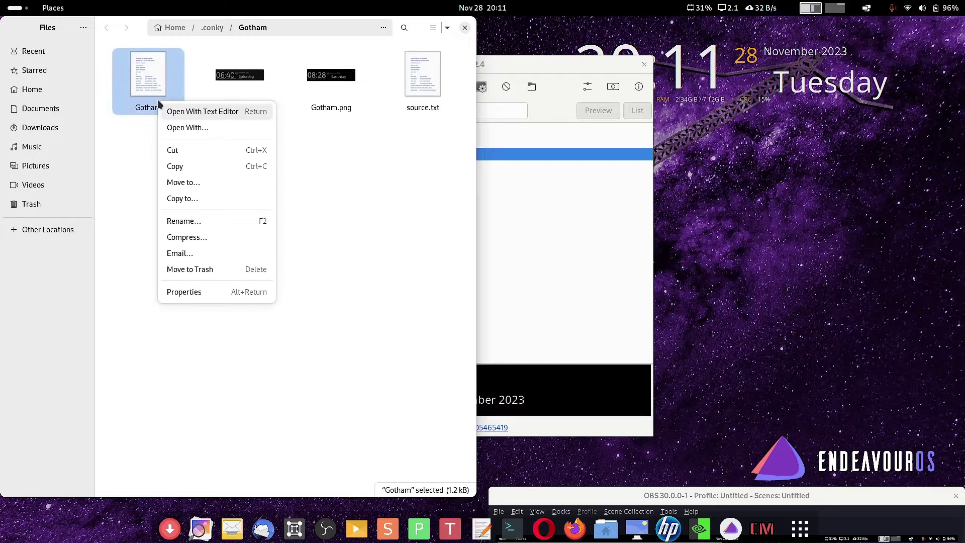
left_click(166, 112)
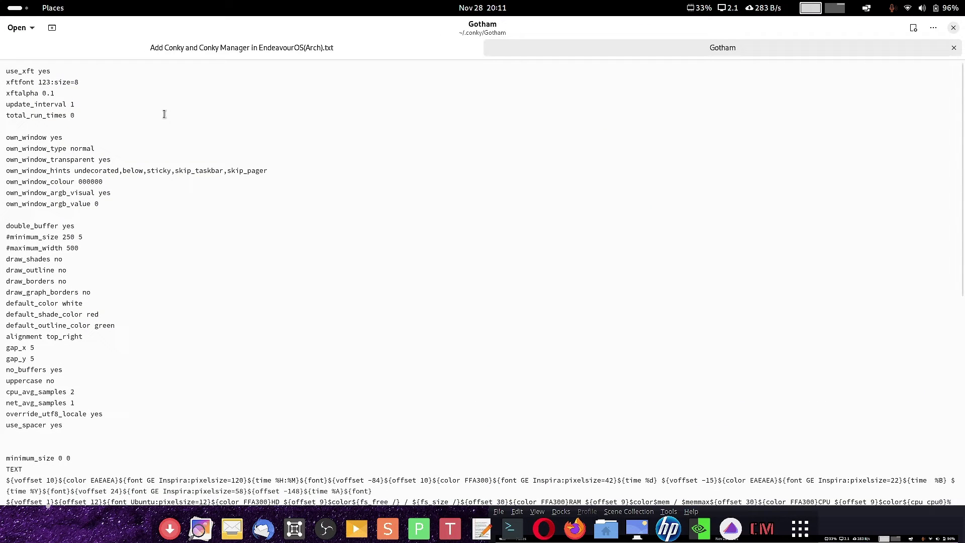
Close the Gotham config and the Text Editor, bringing Conky Manager back to the front.
scroll(309, 231, "down", 3)
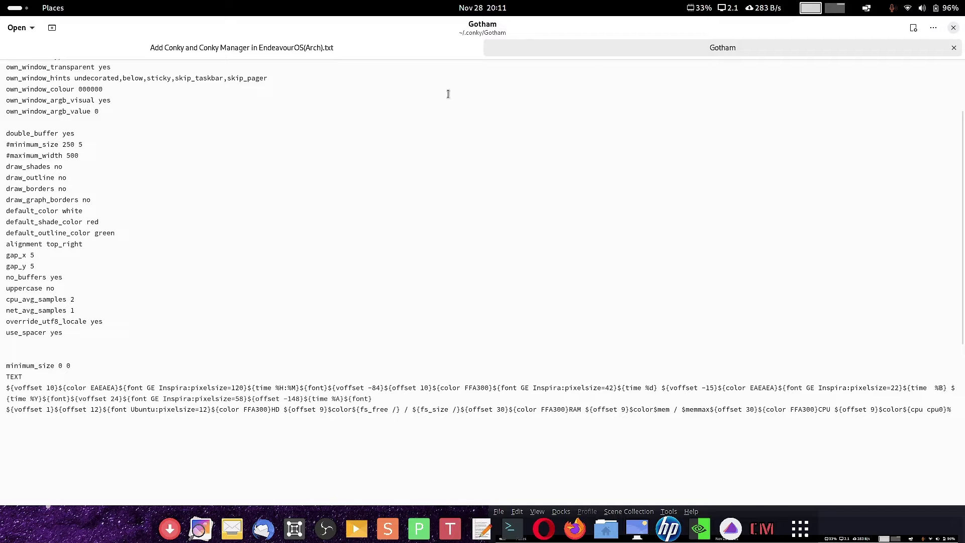
left_click(953, 48)
left_click(933, 29)
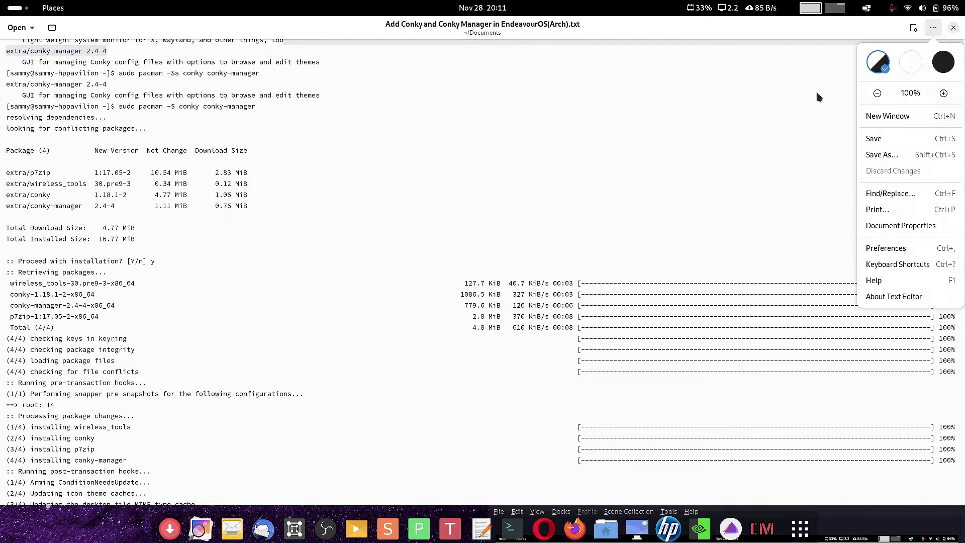
left_click(957, 34)
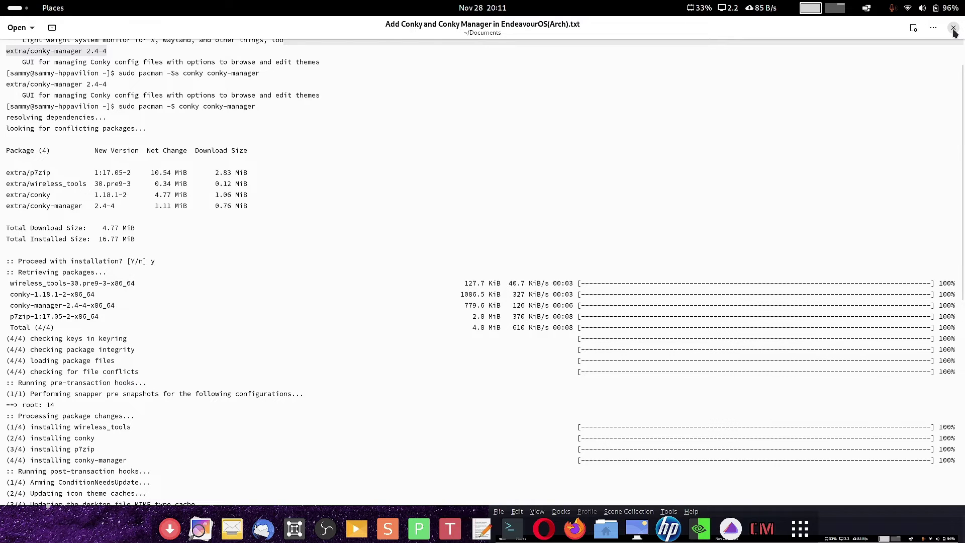
left_click(954, 30)
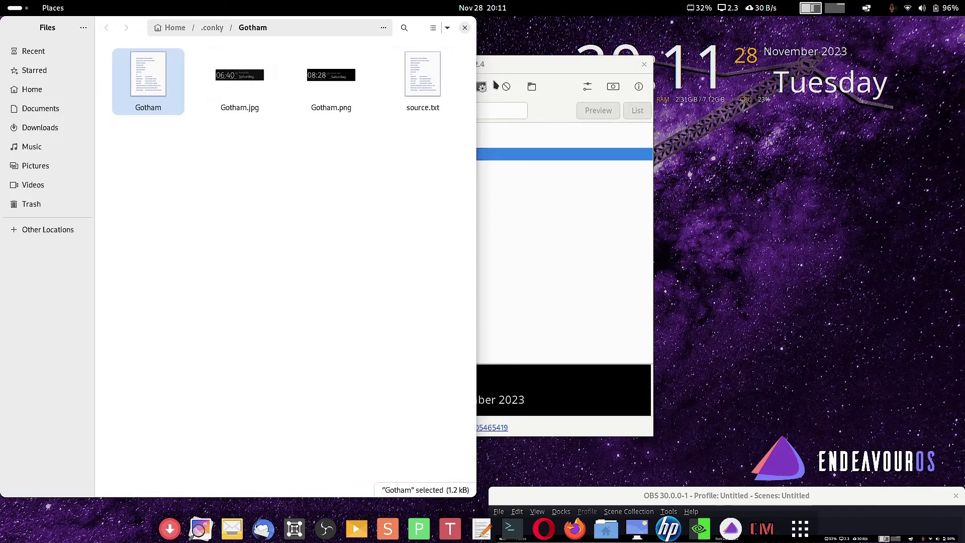
left_click(495, 83)
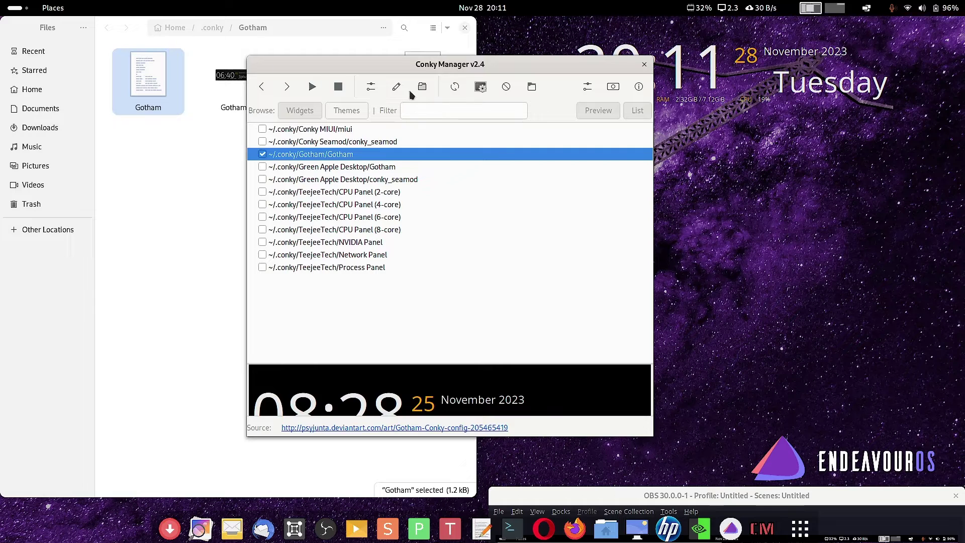
Open Generate Preview with All Widgets, Missing Previews and High quality PNG images selected.
left_click(482, 88)
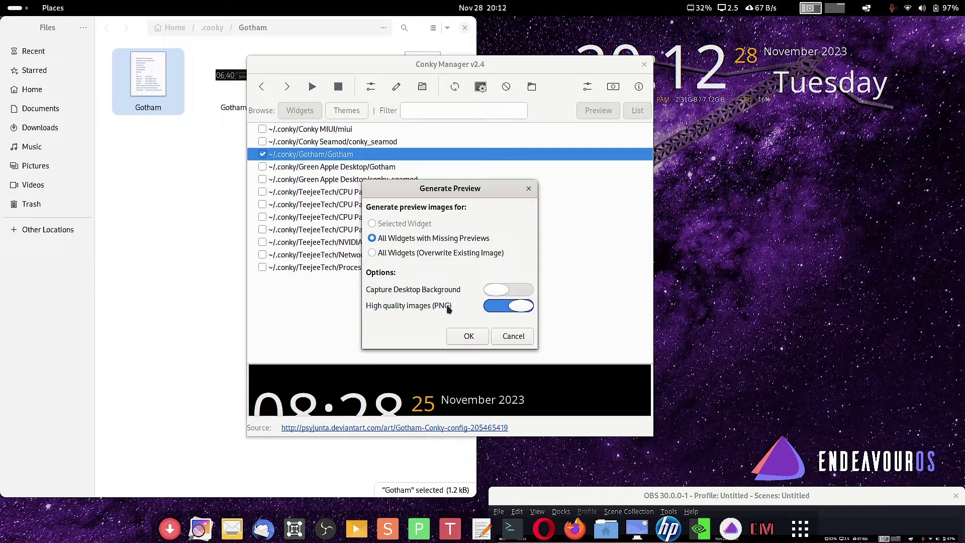
Cancel the Generate Preview dialog, returning to the widget list.
left_click(507, 337)
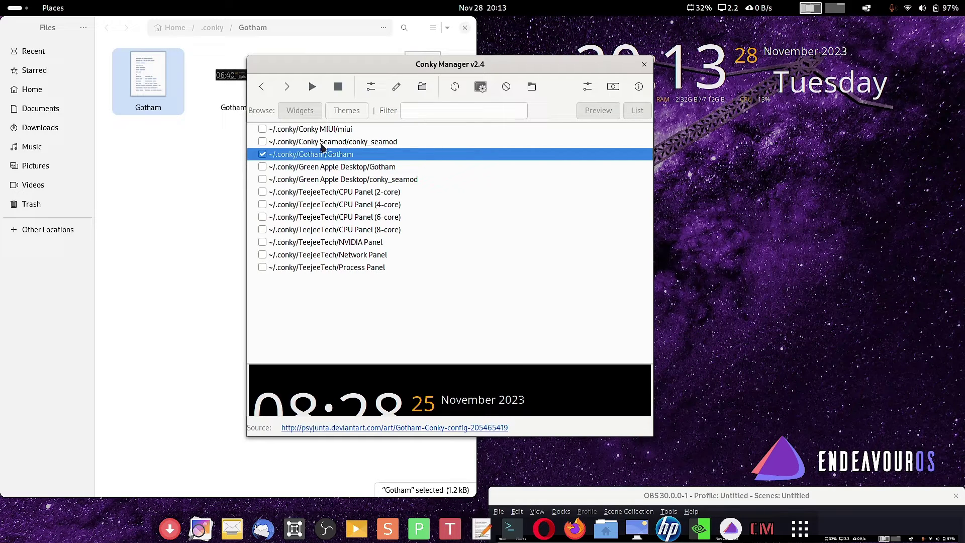
Move Conky Manager aside, close the Files window, then close Conky Manager.
left_click_drag(463, 68, 582, 60)
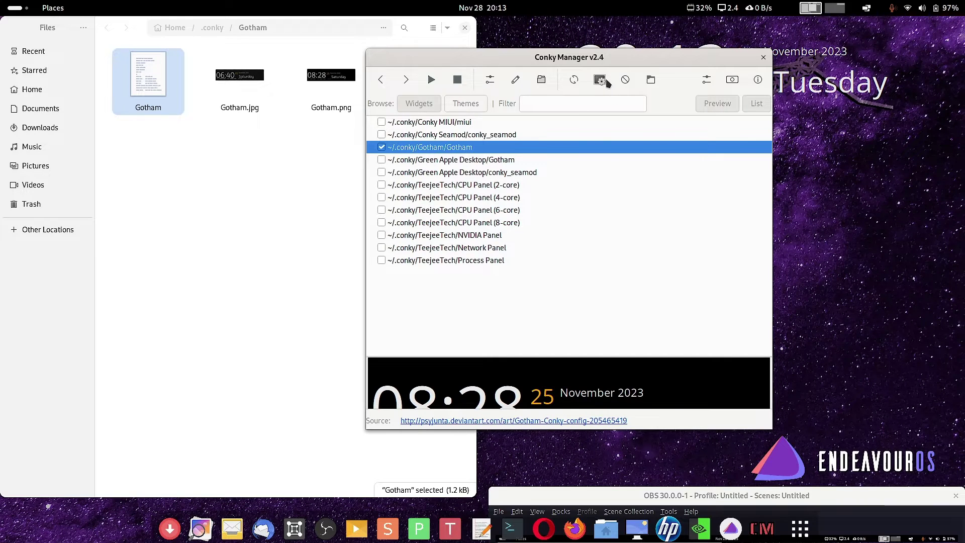
left_click_drag(610, 56, 724, 63)
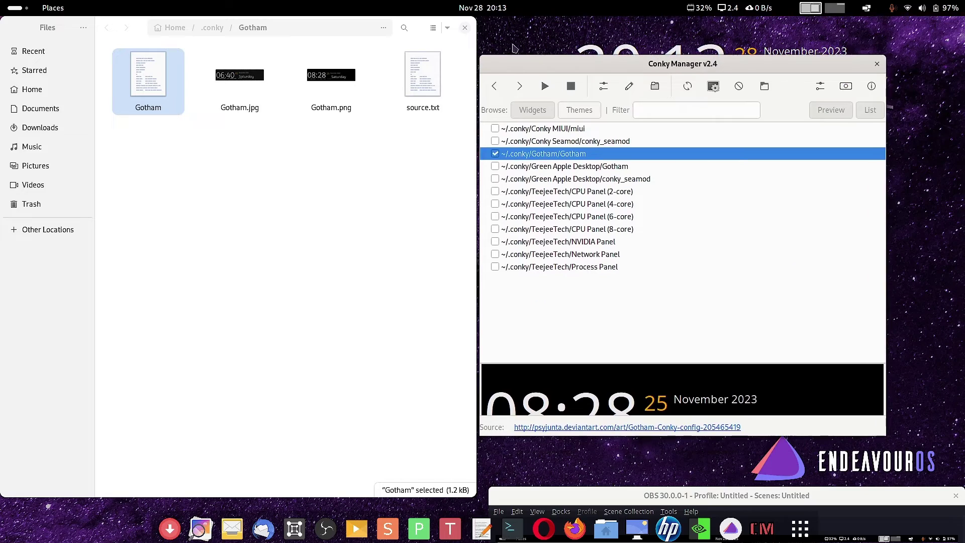
left_click(464, 28)
left_click_drag(548, 63, 405, 81)
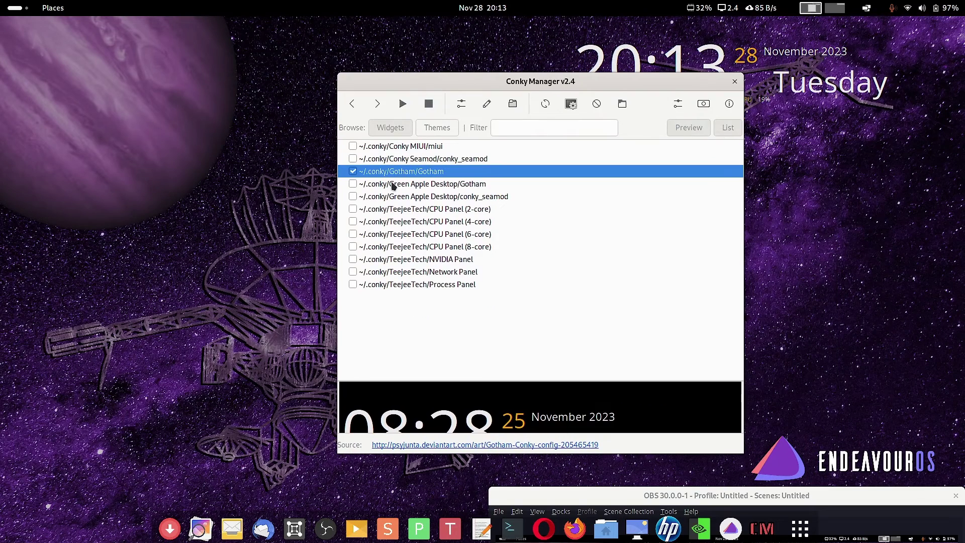
left_click(735, 82)
Relaunch Conky Manager from a GNOME Shell search for 'conk'.
left_click(17, 7)
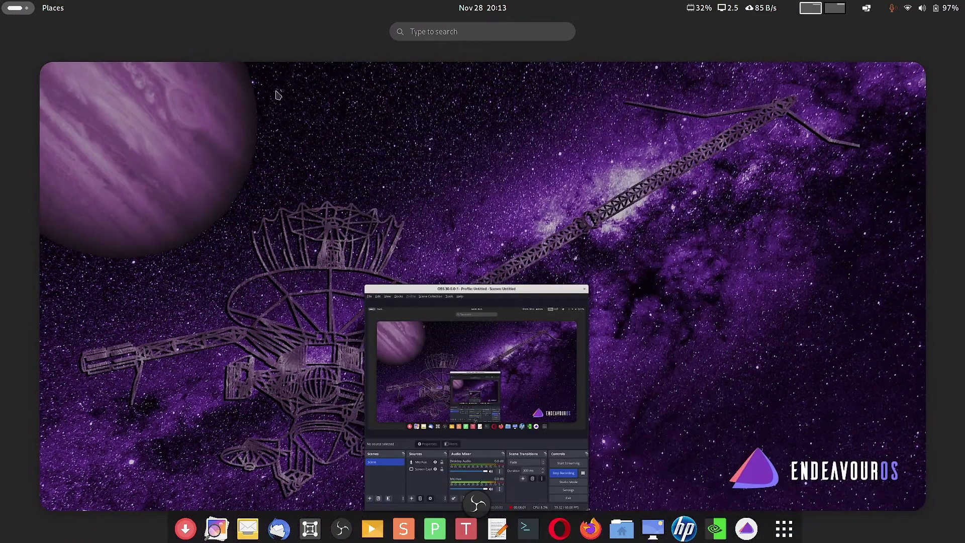
type("conk")
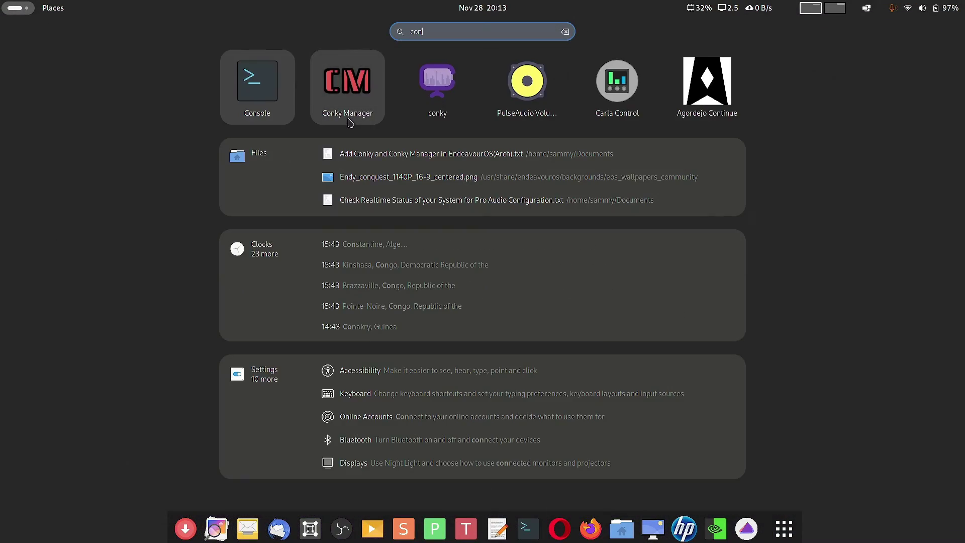
left_click(350, 123)
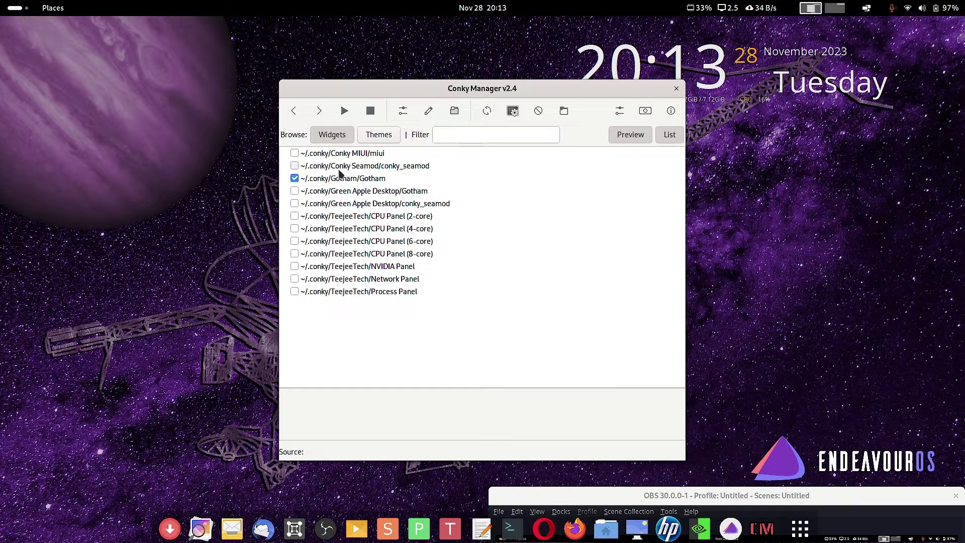
Enable the Conky Seamod widget and switch off the Gotham clock.
left_click(294, 167)
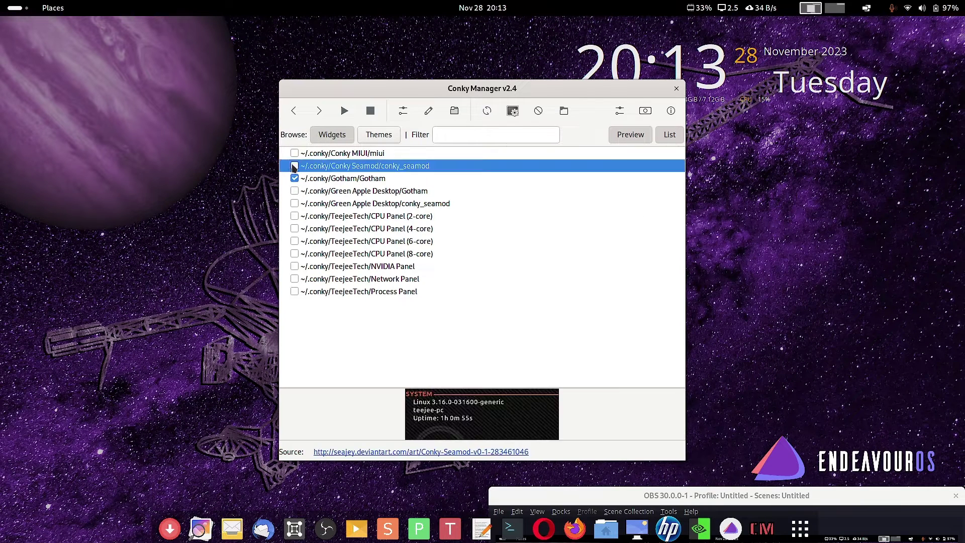
left_click(294, 166)
left_click(318, 157)
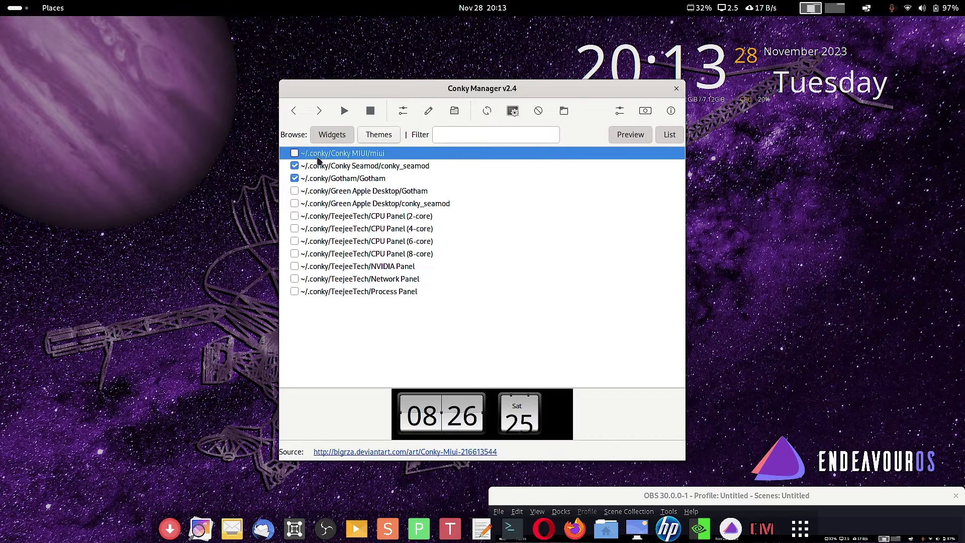
left_click(312, 180)
left_click(296, 179)
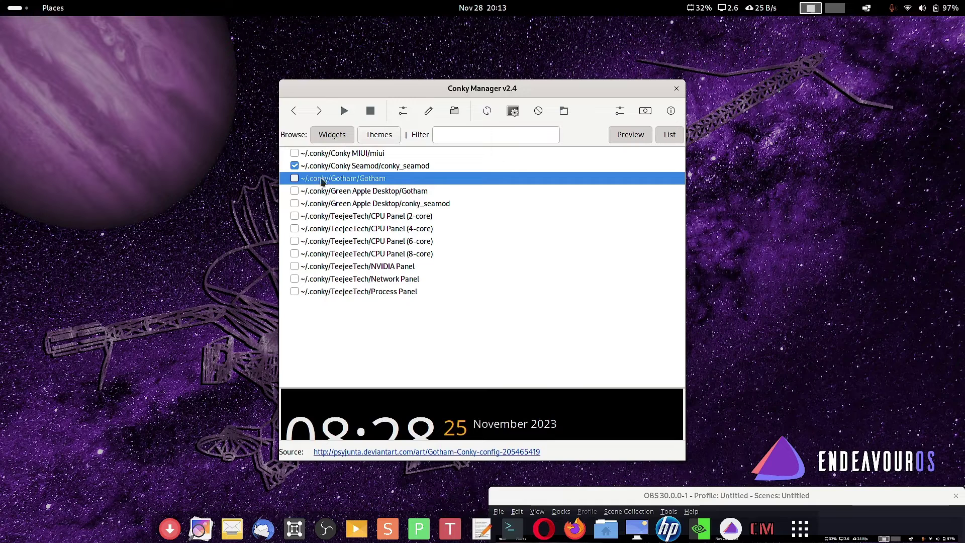
Browse previews of Green Apple Desktop, CPU Panel (2-8 core), NVIDIA, Network and Process Panel widgets.
left_click(327, 194)
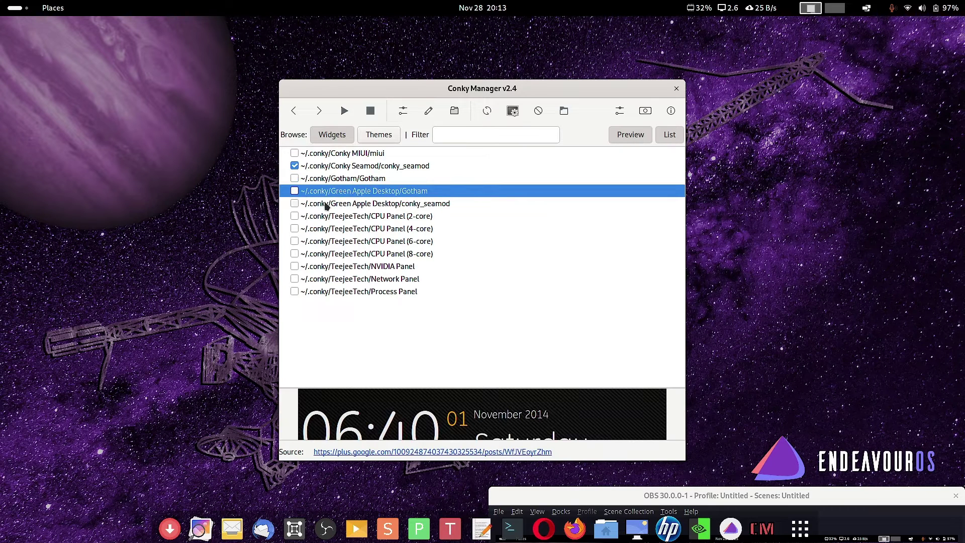
left_click(328, 204)
left_click(327, 216)
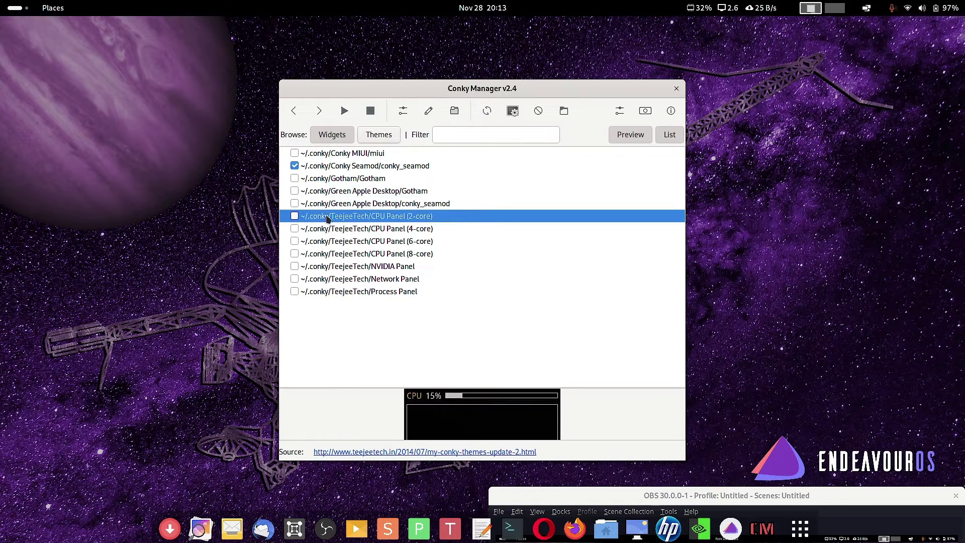
left_click(322, 230)
left_click(324, 243)
left_click(325, 255)
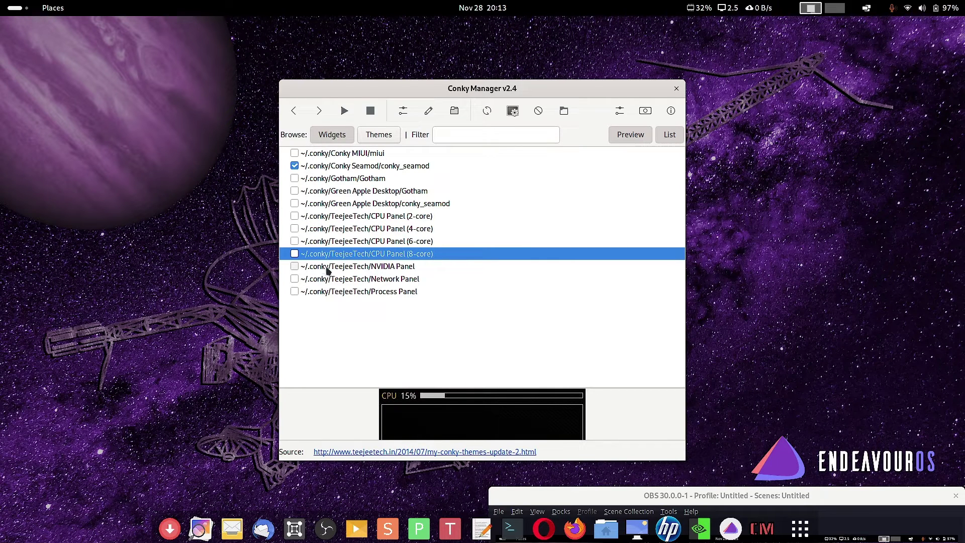
left_click(356, 268)
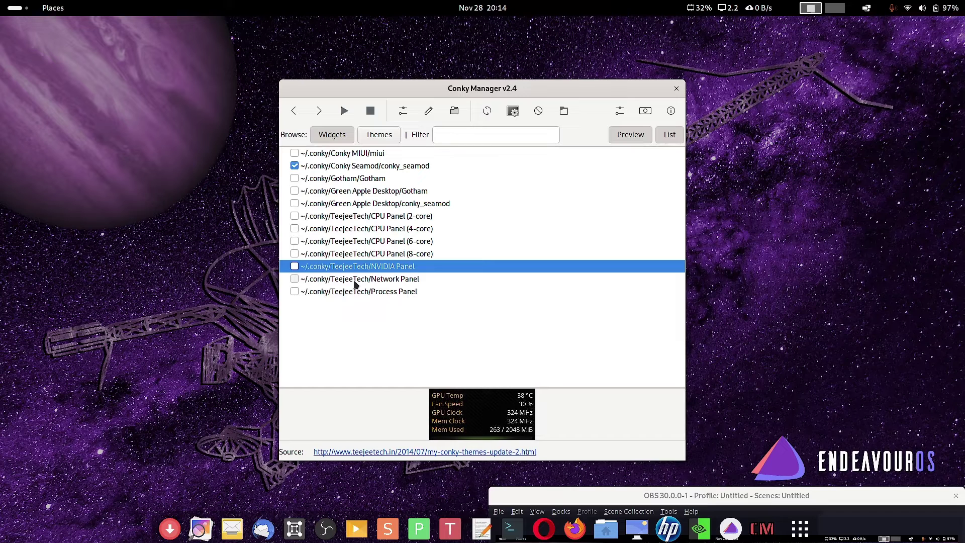
left_click(355, 281)
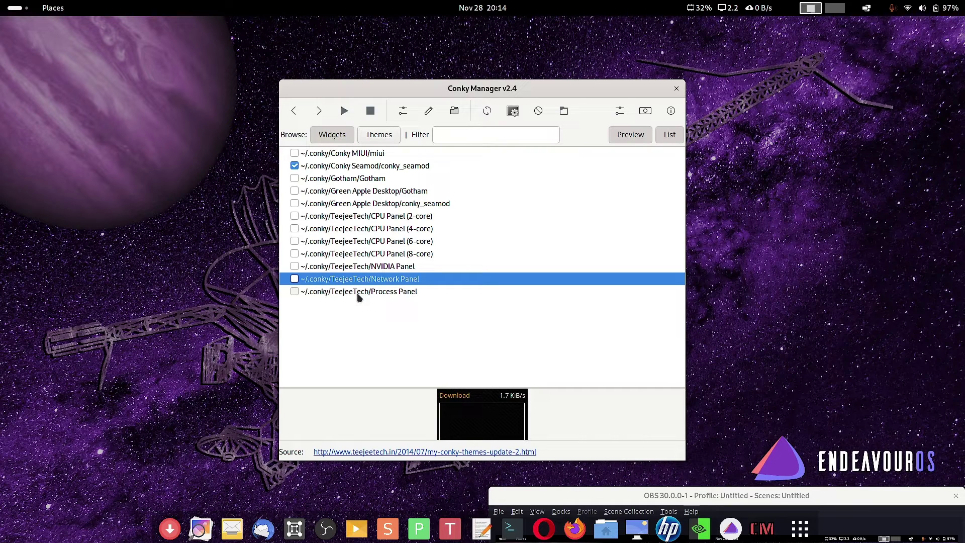
left_click(359, 295)
left_click(379, 281)
left_click(380, 267)
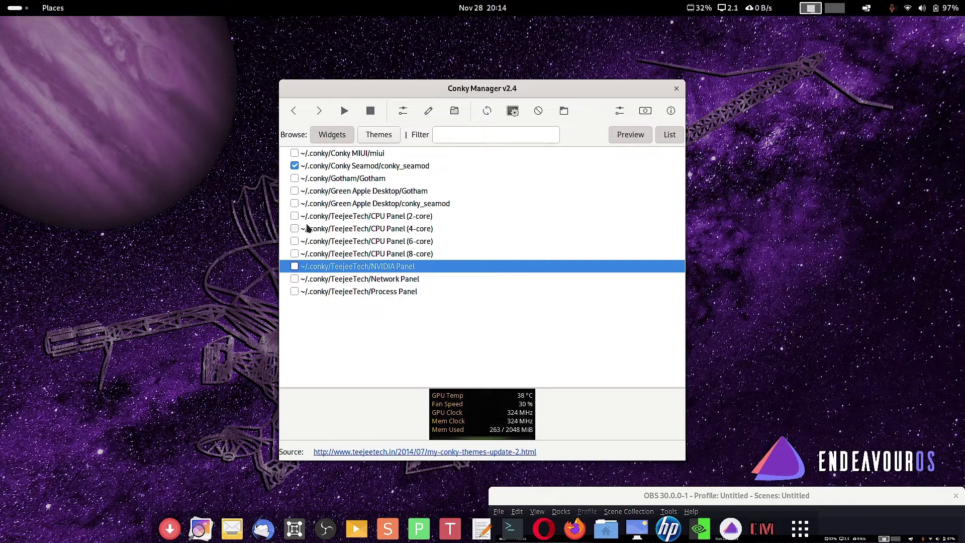
Re-enable Gotham, select Conky Seamod, and cancel its Generate Preview dialog.
left_click(308, 179)
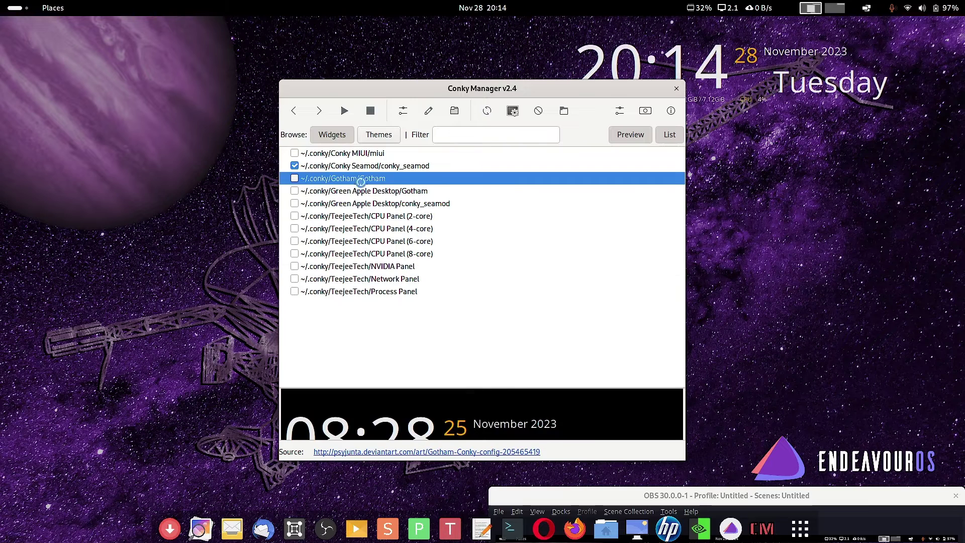
left_click(295, 177)
left_click(295, 167)
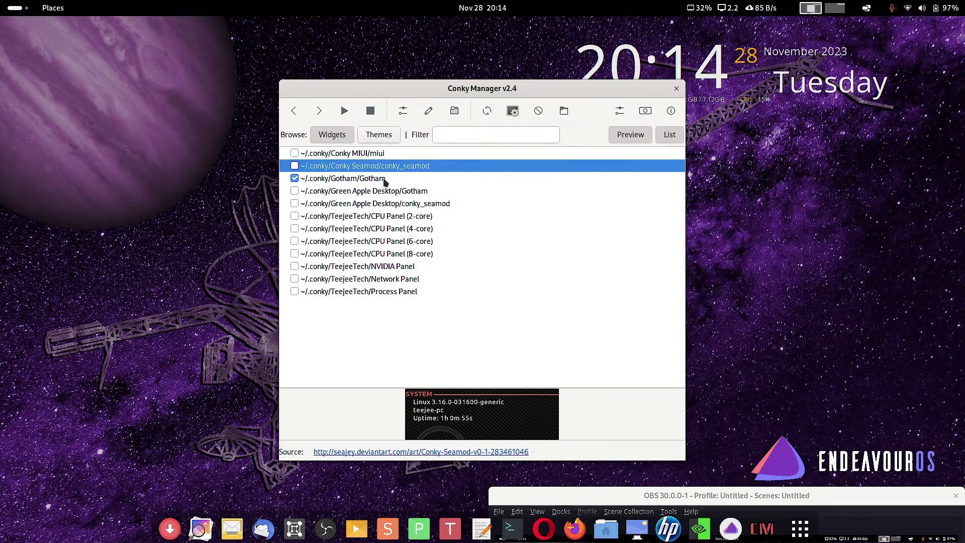
left_click(513, 112)
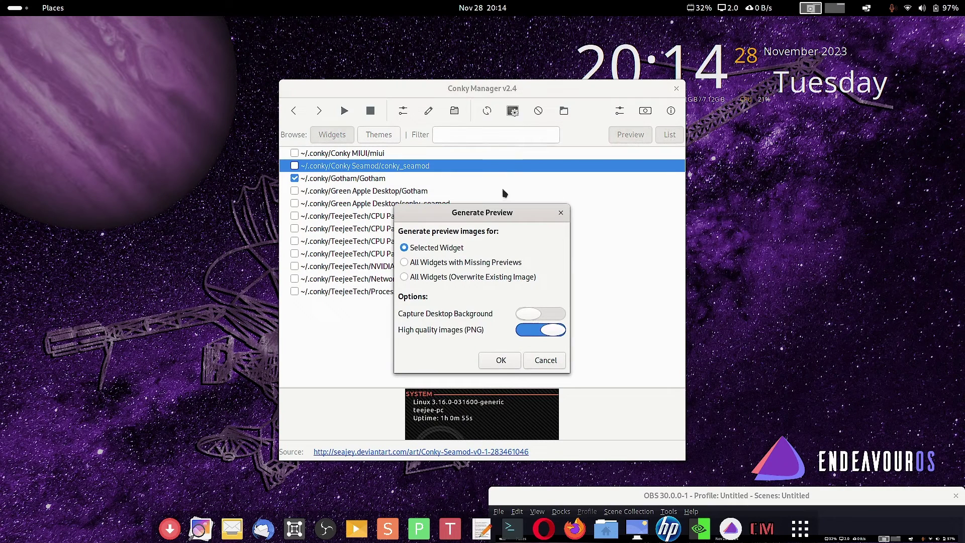
left_click(536, 360)
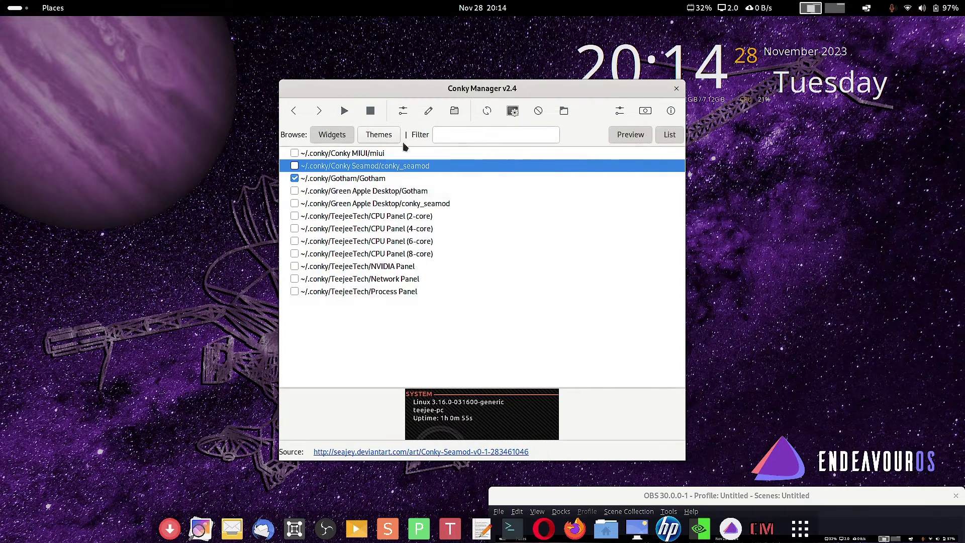
In Edit Widget > Size for Seamod, apply a Minimum Height of 500.
left_click(405, 112)
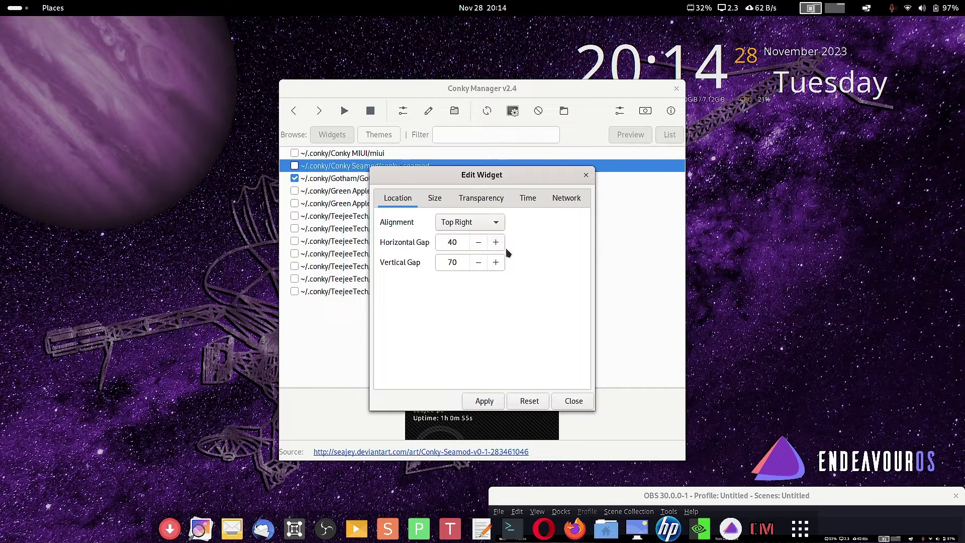
left_click(435, 197)
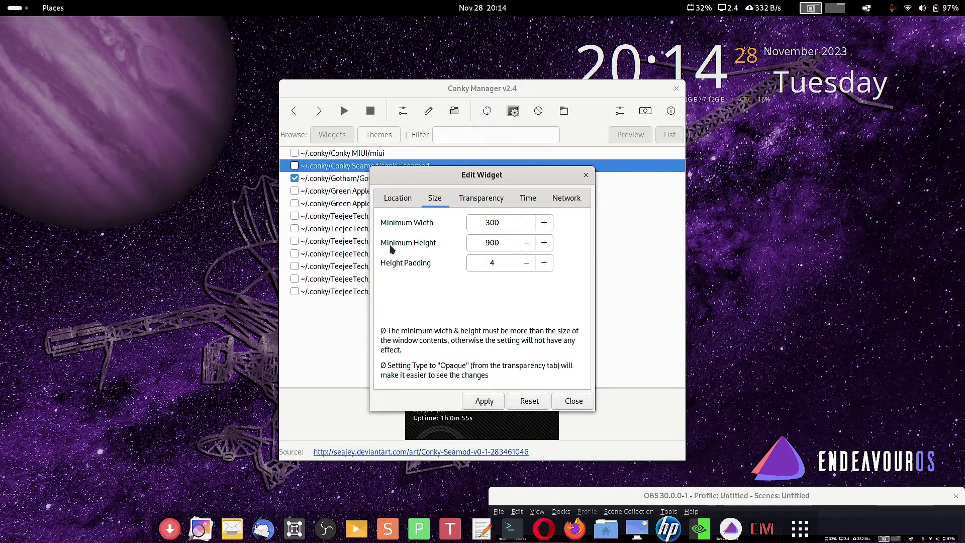
left_click(487, 243)
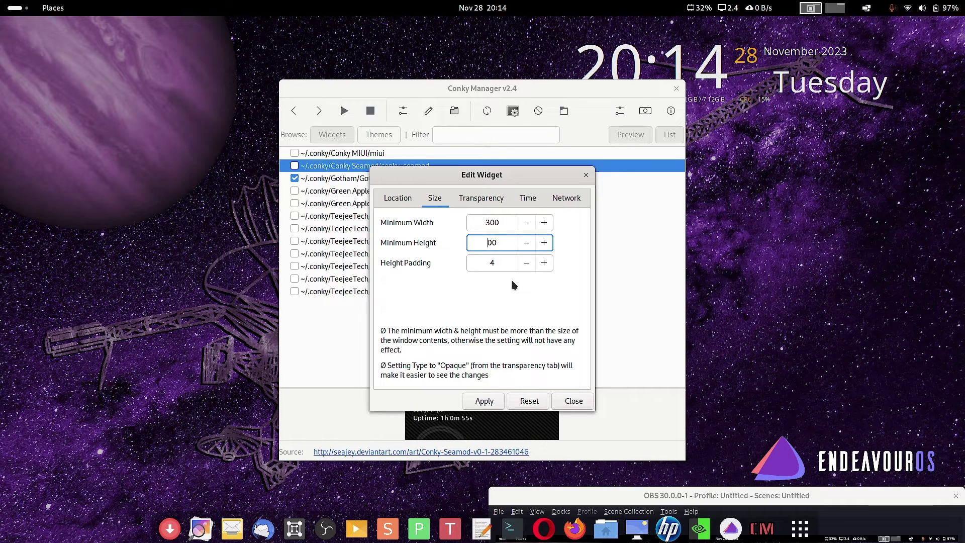
type("5")
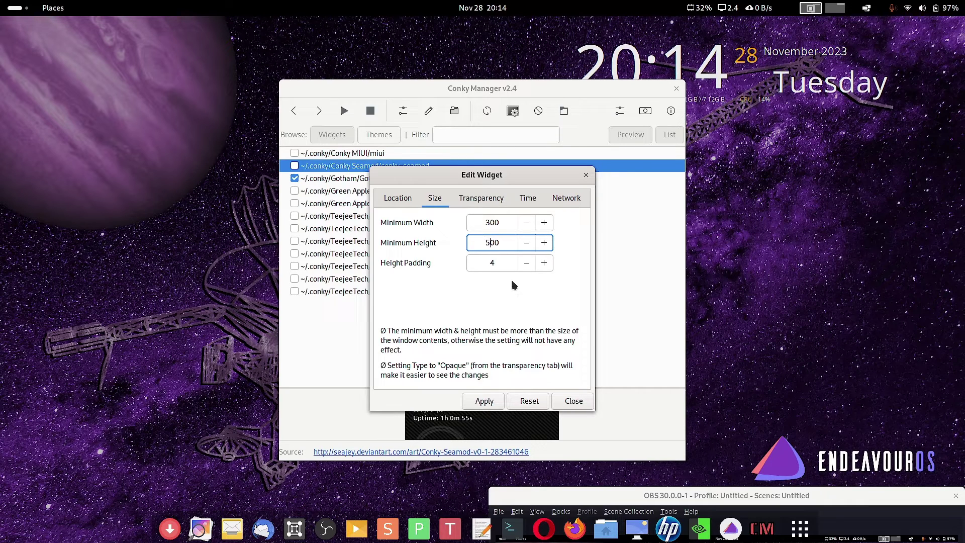
left_click(484, 400)
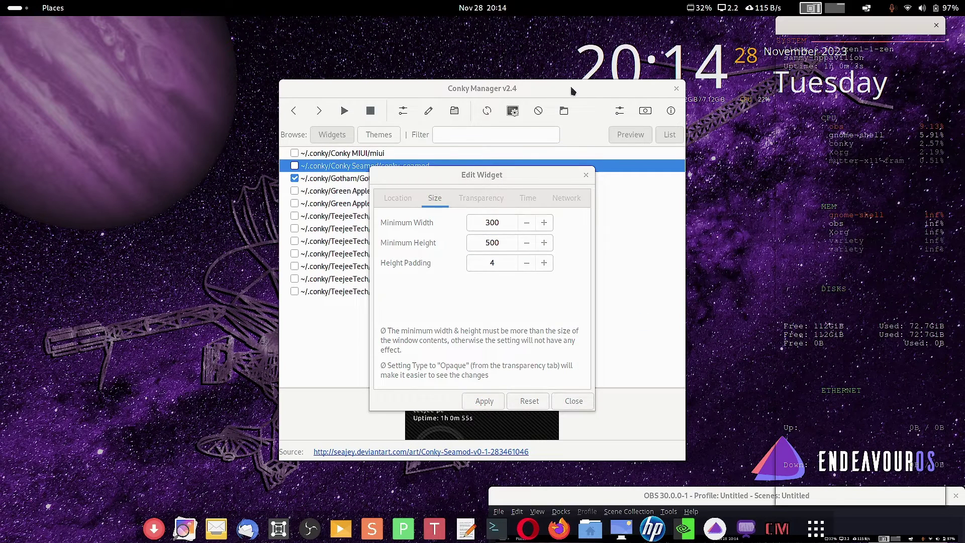
Move Conky Manager left and shift the Seamod widget down the right side of the desktop.
left_click_drag(571, 90, 365, 98)
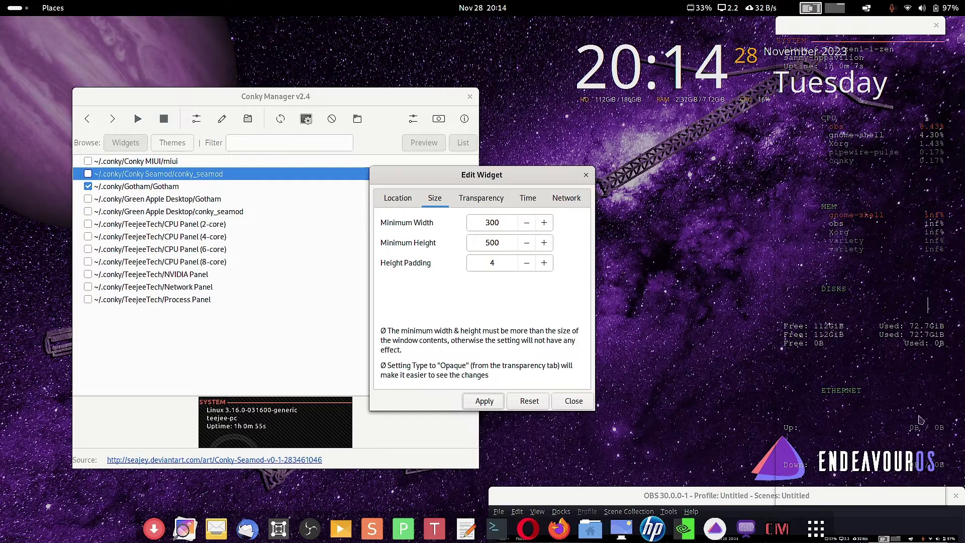
left_click_drag(907, 33, 865, 74)
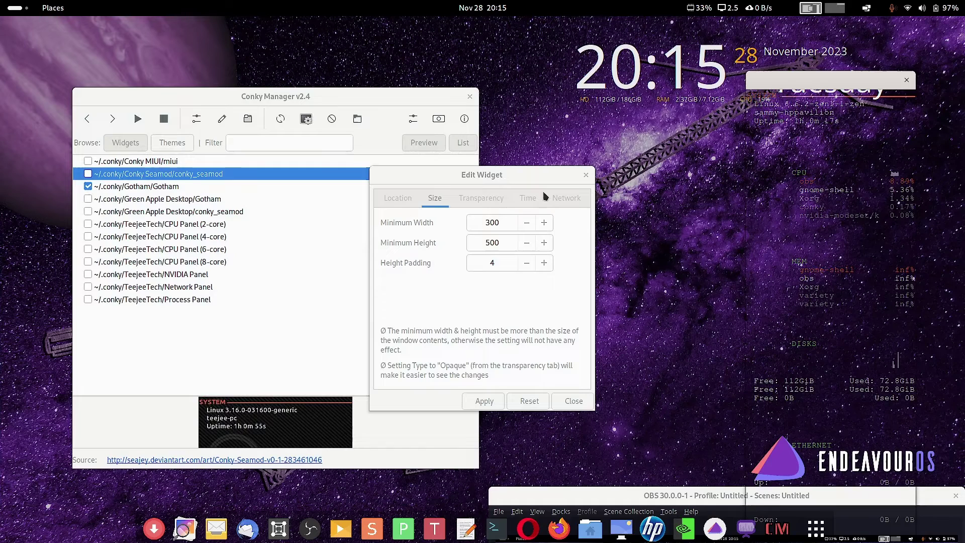
left_click(506, 267)
left_click(525, 402)
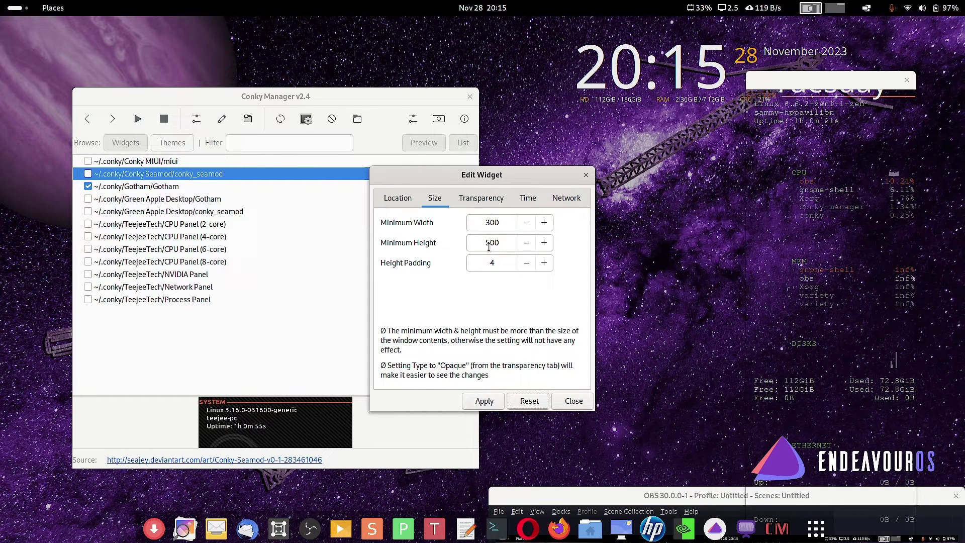
Change Seamod's Minimum Height to 900, apply it, and close the settings dialog.
left_click(489, 247)
key("BackSpace")
type("9")
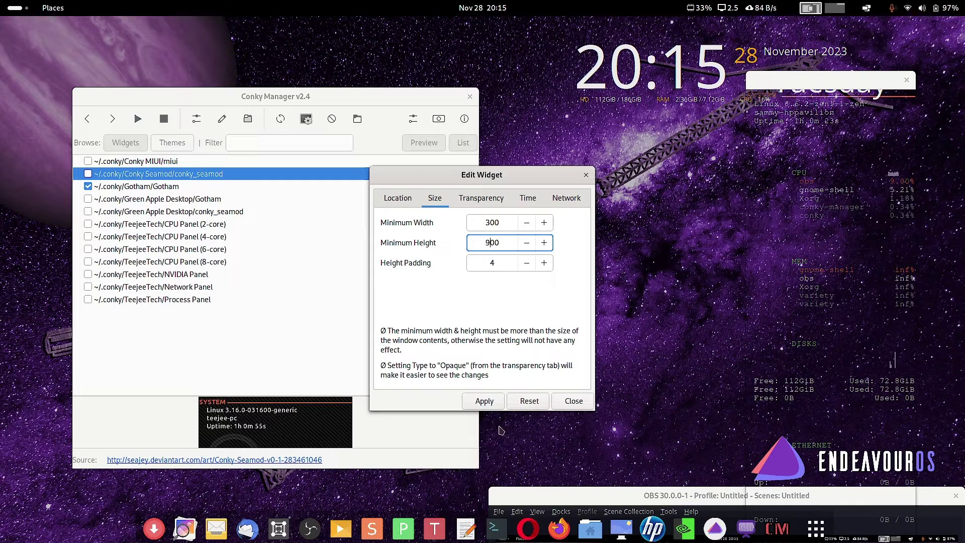
left_click(480, 401)
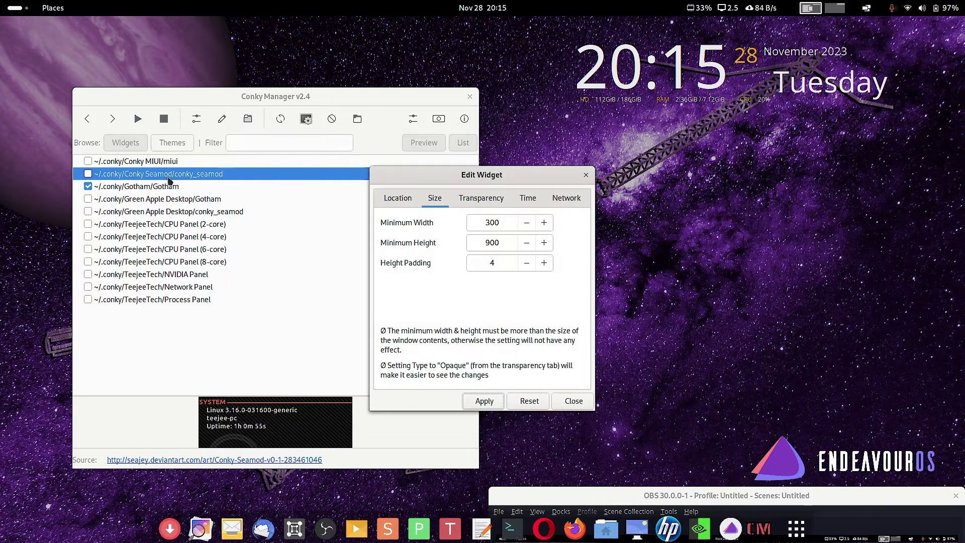
left_click(584, 175)
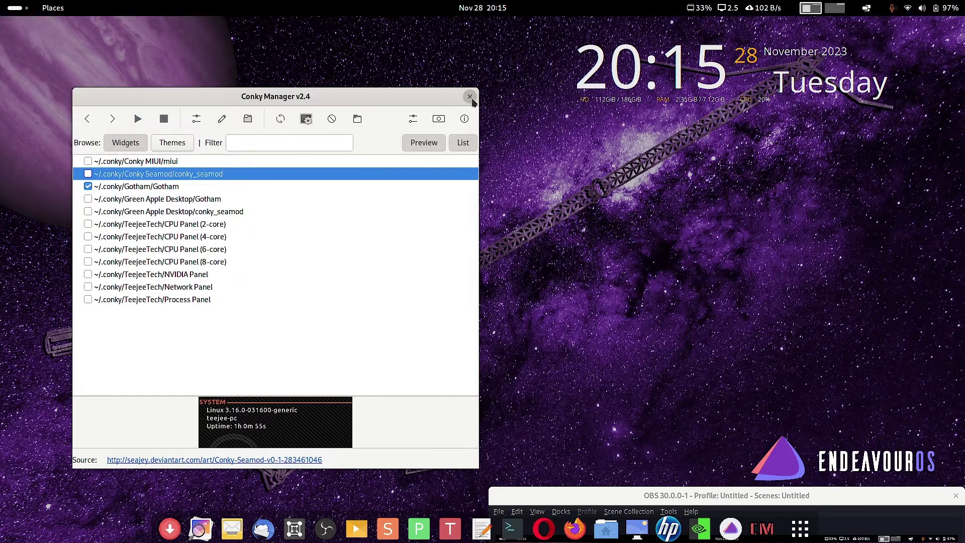
Close Conky Manager and relaunch it from a GNOME Shell search for 'con'.
left_click(470, 97)
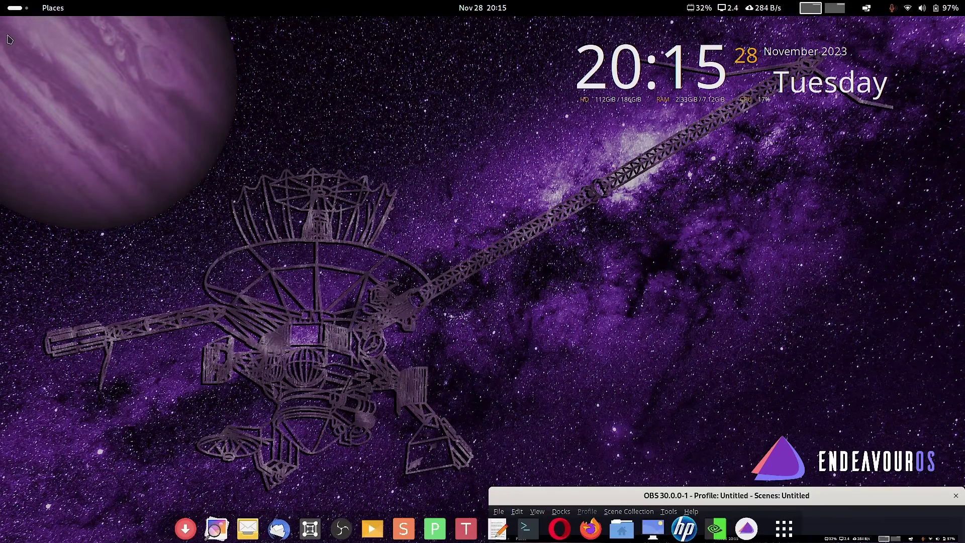
left_click(15, 7)
left_click(504, 30)
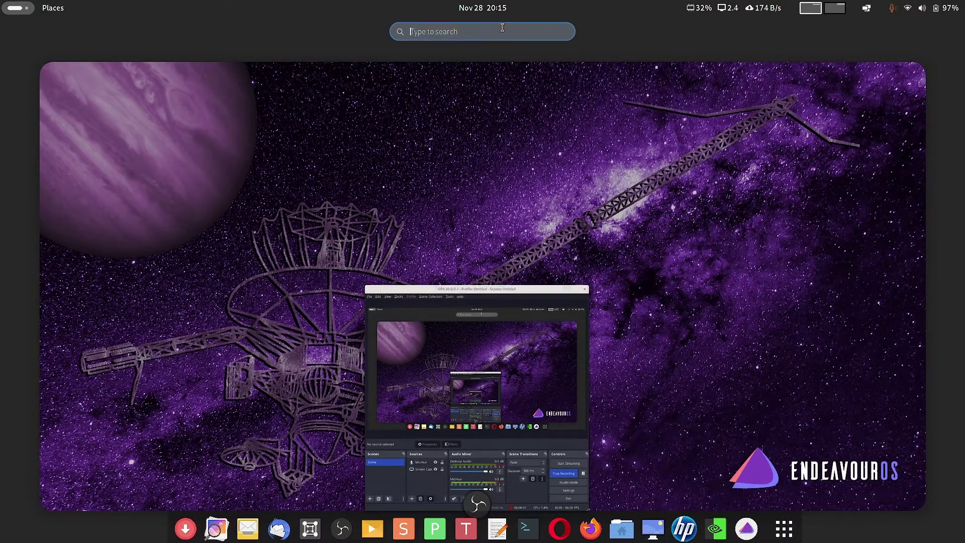
type("con")
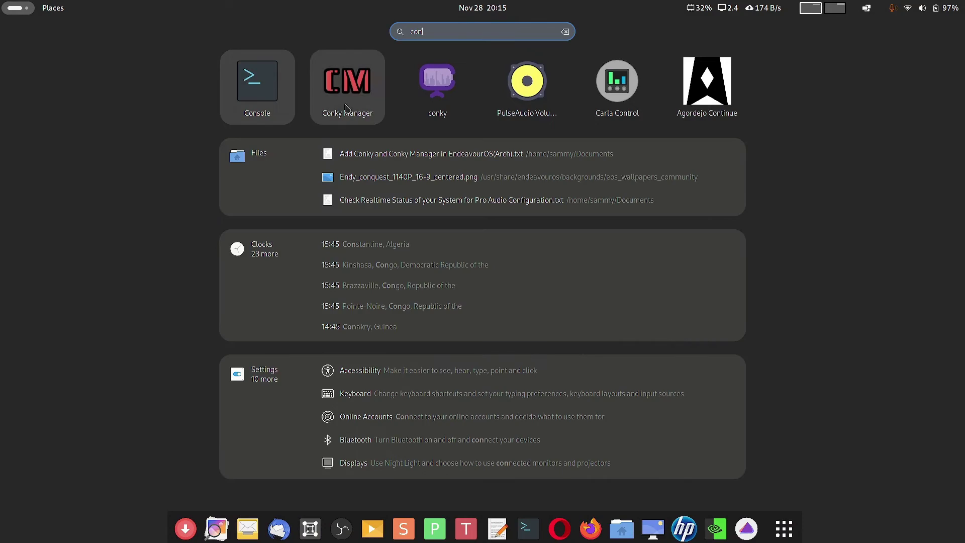
left_click(347, 83)
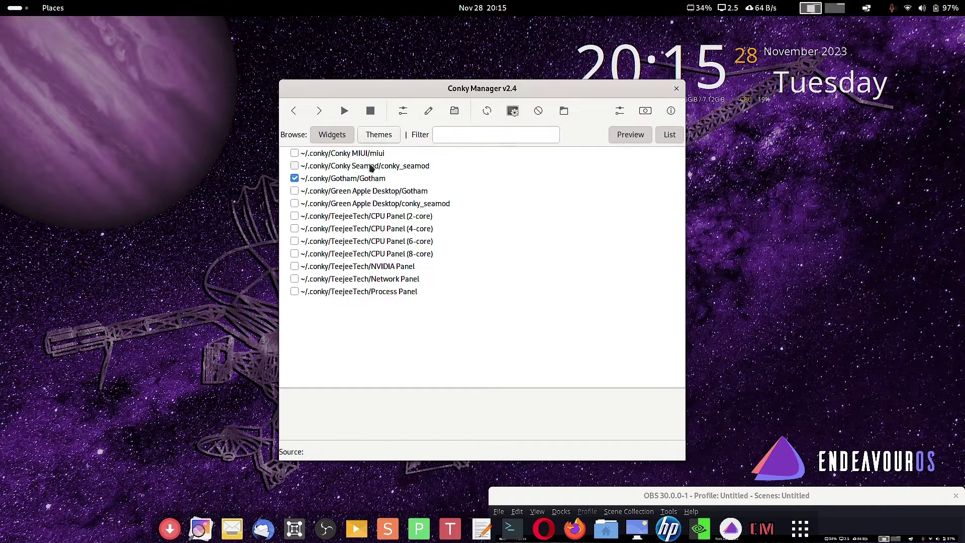
Cancel the Save Theme dialog twice, then select Gotham/Gotham to show its preview and source link.
left_click(402, 111)
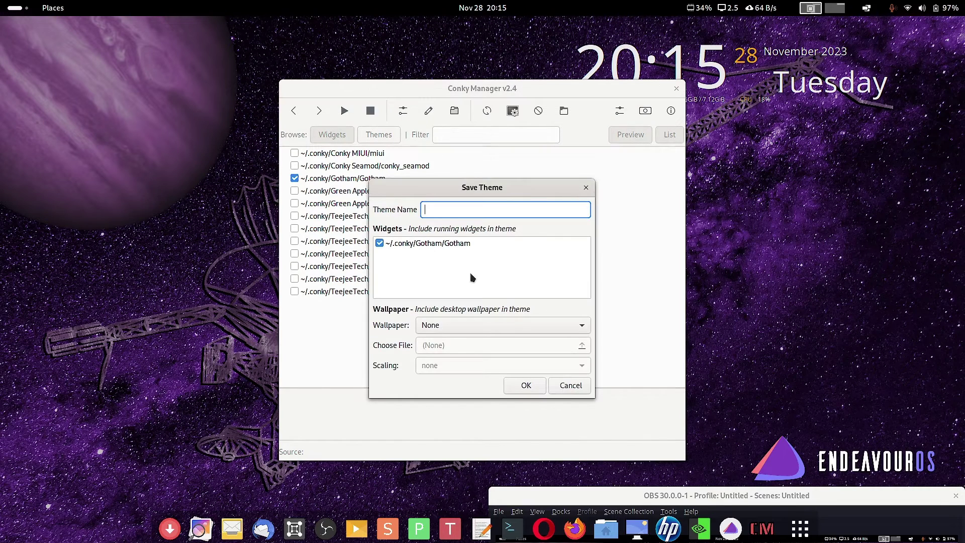
left_click(577, 392)
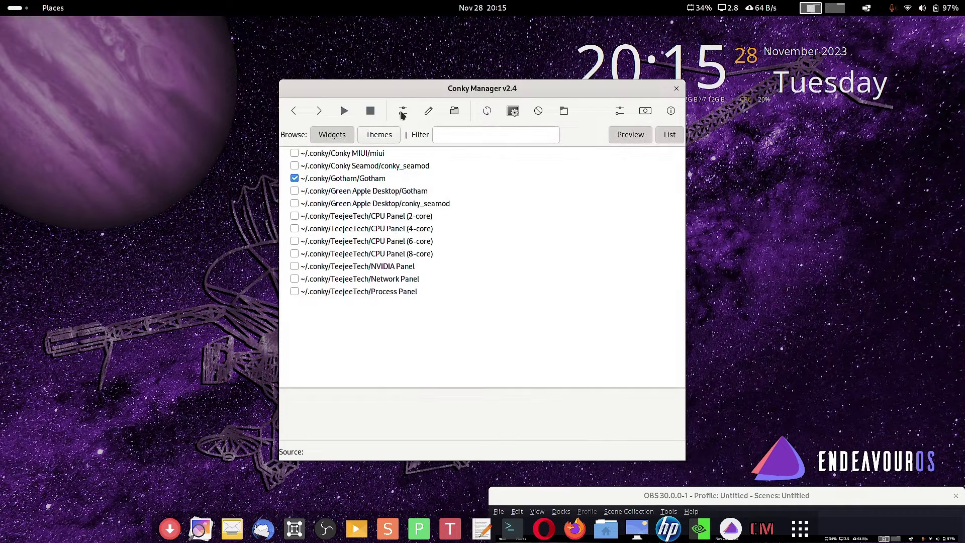
left_click(402, 111)
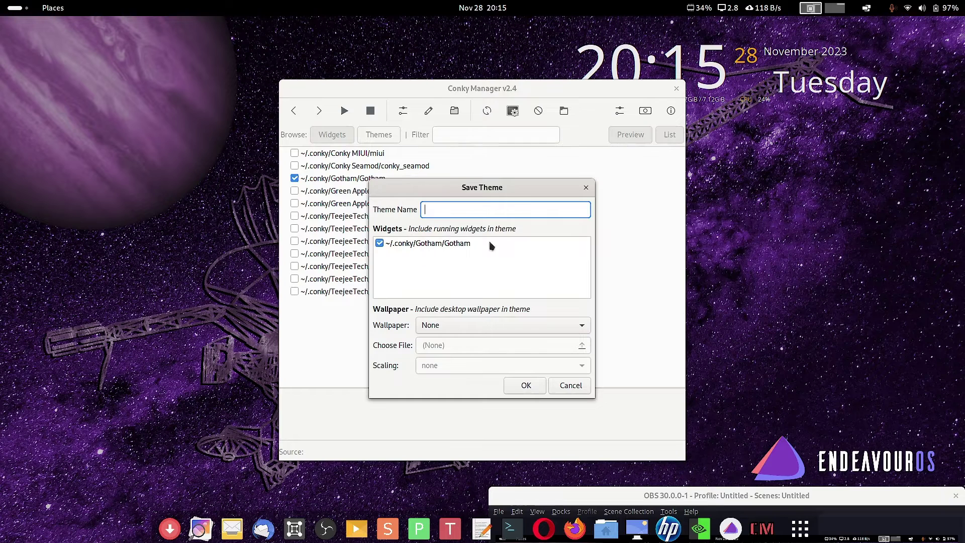
left_click(569, 386)
left_click(353, 183)
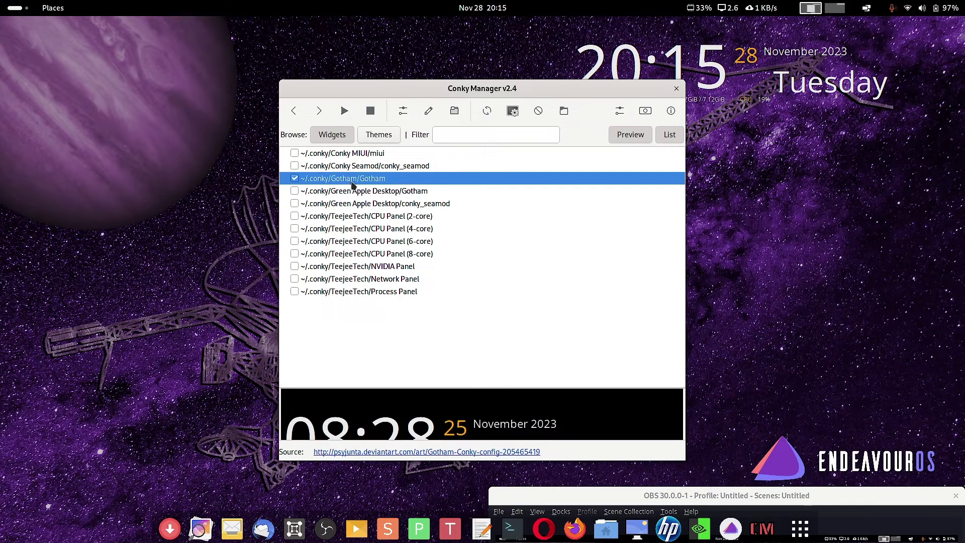
Open Gotham's Edit Widget dialog, look through its tabs, and show the Location settings.
left_click(404, 111)
left_click(434, 199)
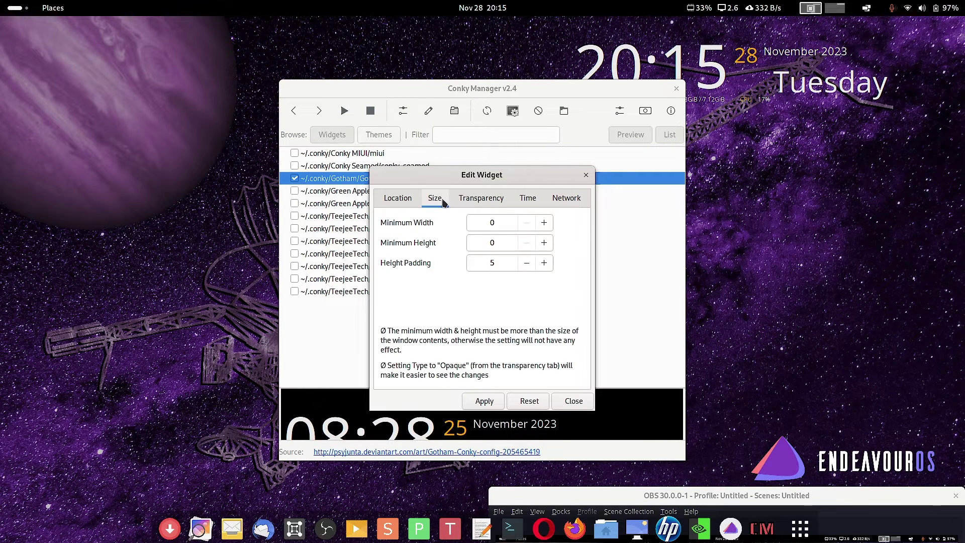
left_click(481, 199)
left_click(527, 198)
left_click(434, 199)
left_click(396, 206)
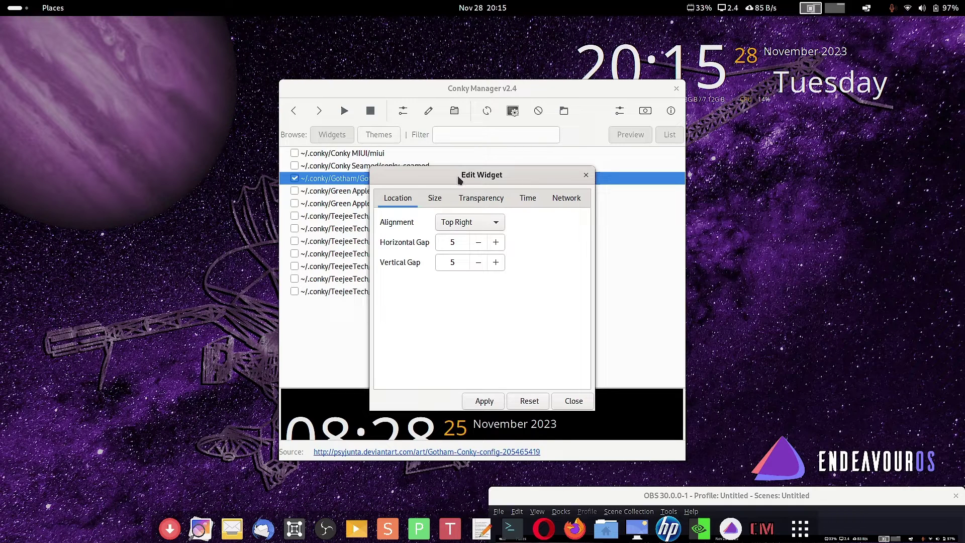
left_click_drag(460, 179, 478, 198)
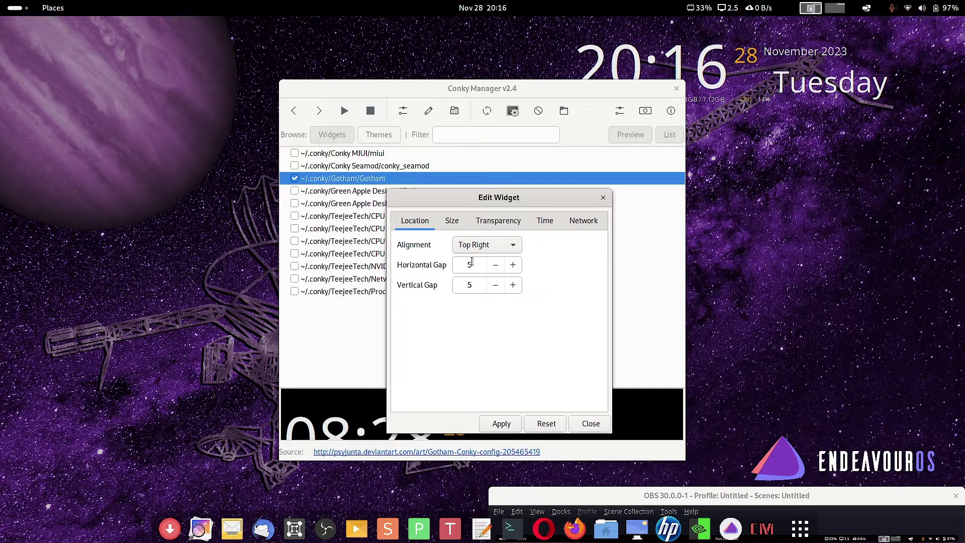
Apply Top Left alignment to the Gotham clock, then Bottom Left.
left_click(505, 250)
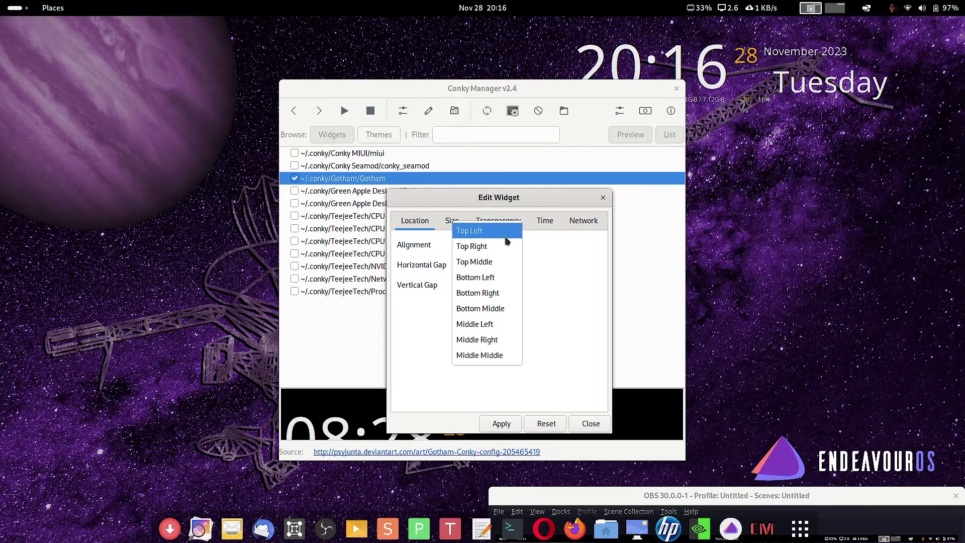
left_click(505, 234)
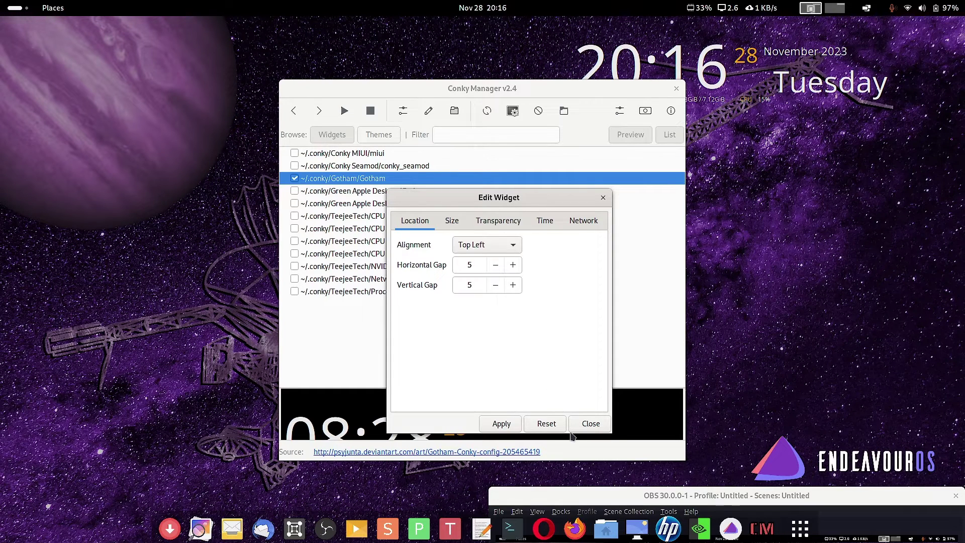
left_click(498, 423)
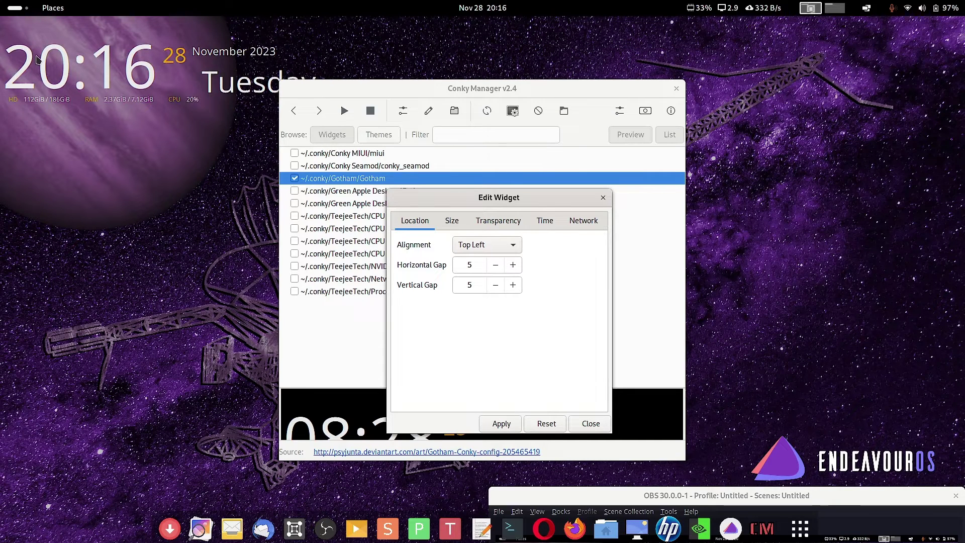
left_click(501, 251)
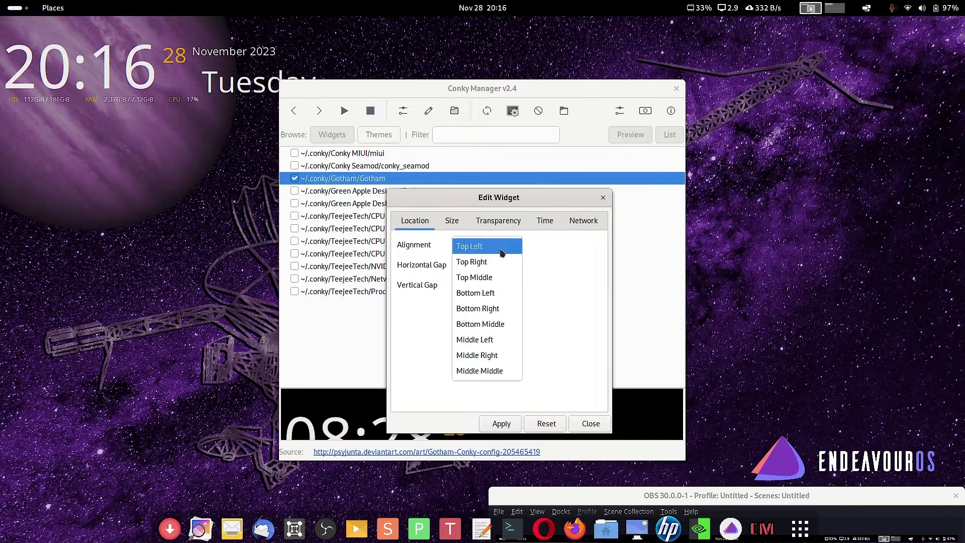
left_click(492, 296)
left_click(501, 423)
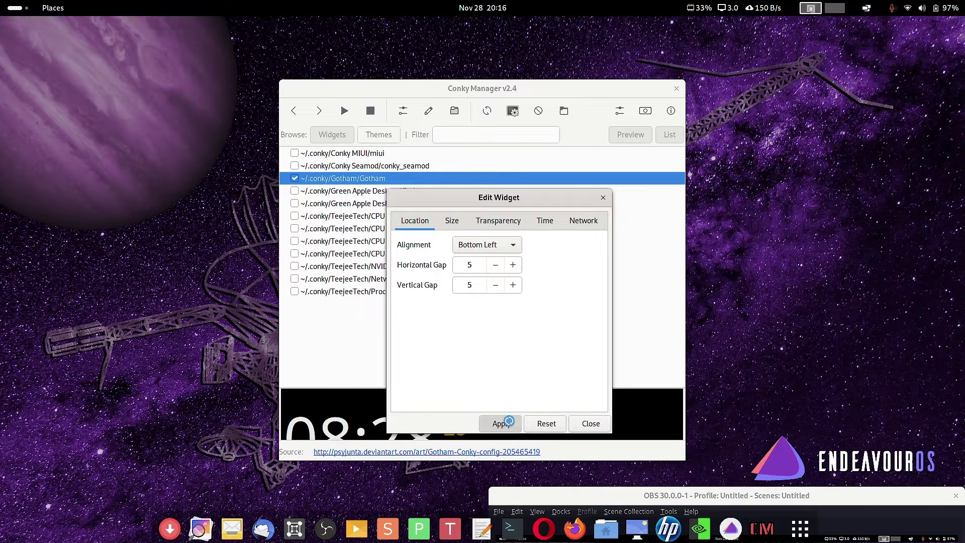
Apply Middle Right alignment, then return the Gotham clock to Top Right.
left_click(457, 250)
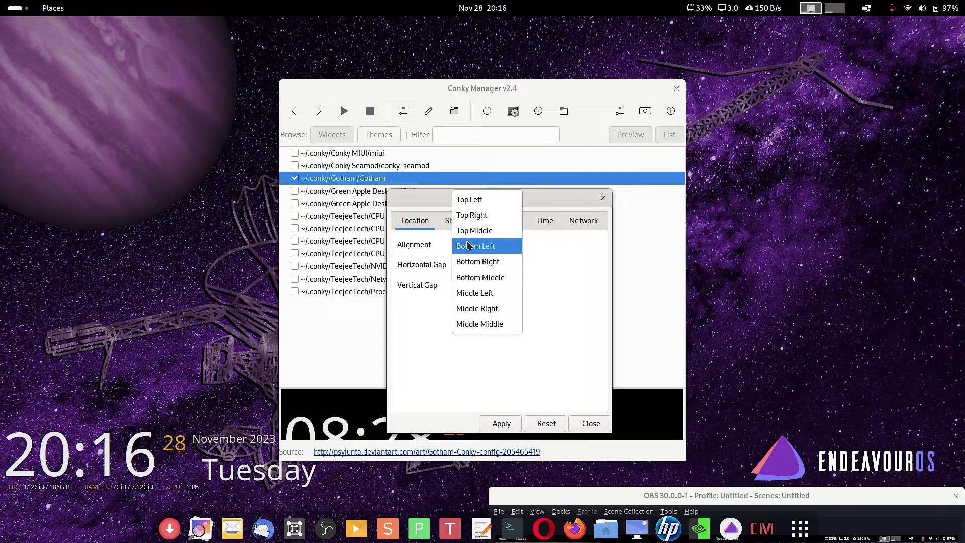
left_click(501, 309)
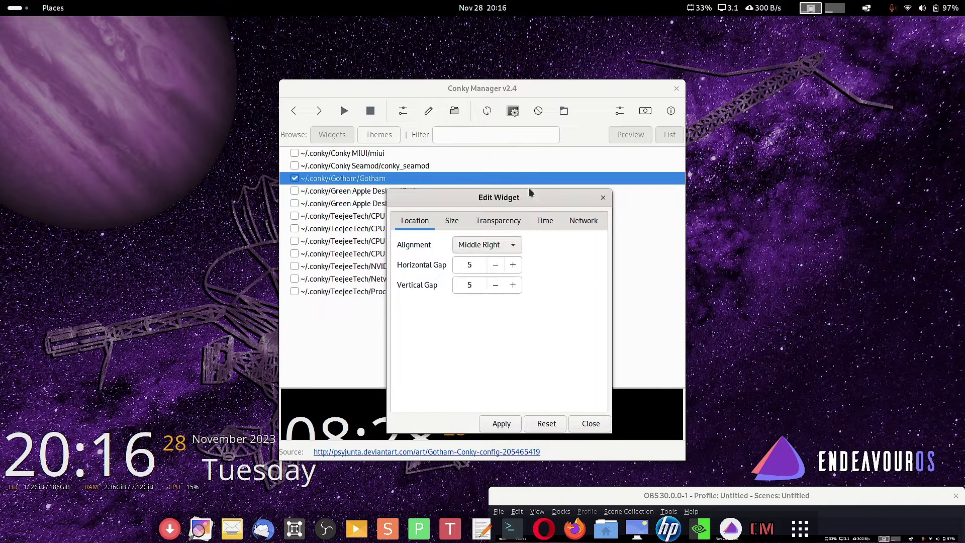
left_click(500, 422)
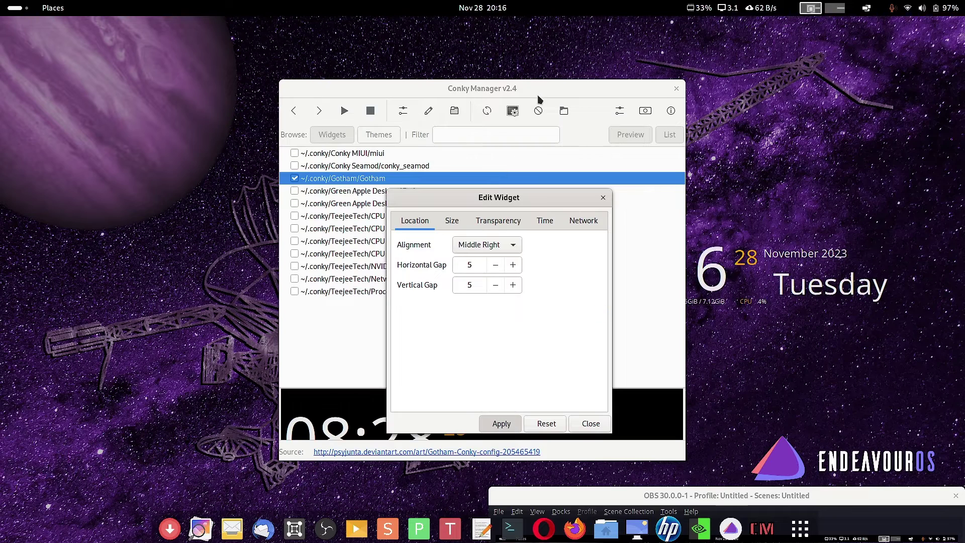
left_click_drag(536, 95, 318, 97)
left_click_drag(470, 200, 324, 204)
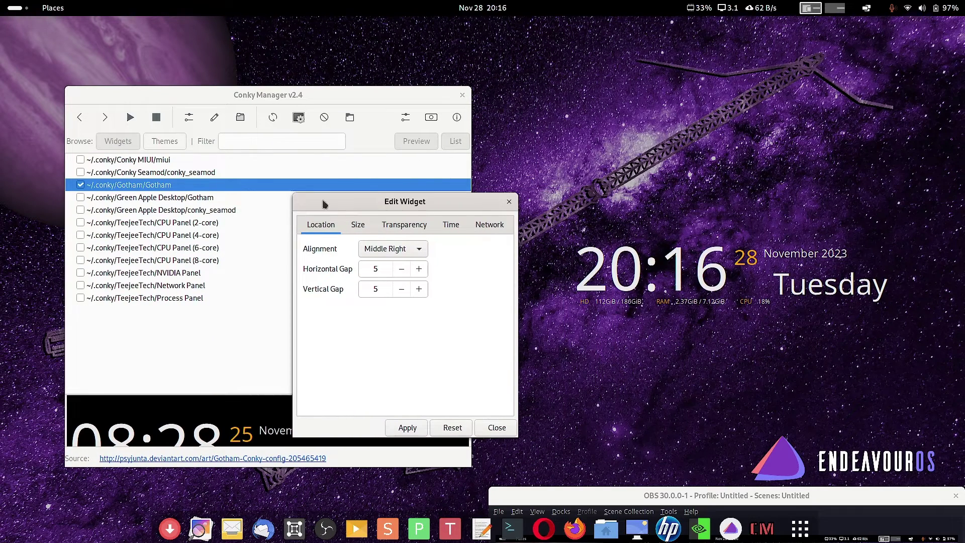
left_click(392, 250)
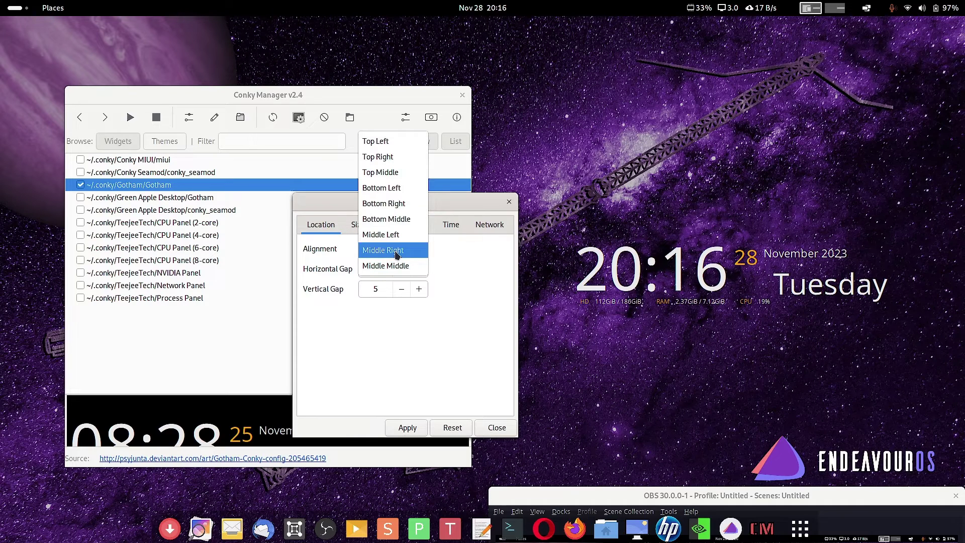
left_click(408, 156)
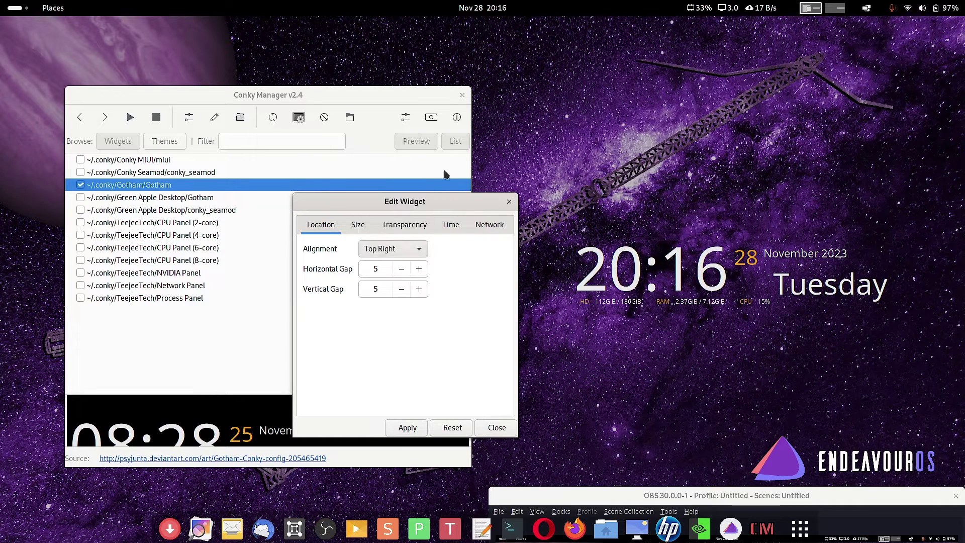
left_click(421, 429)
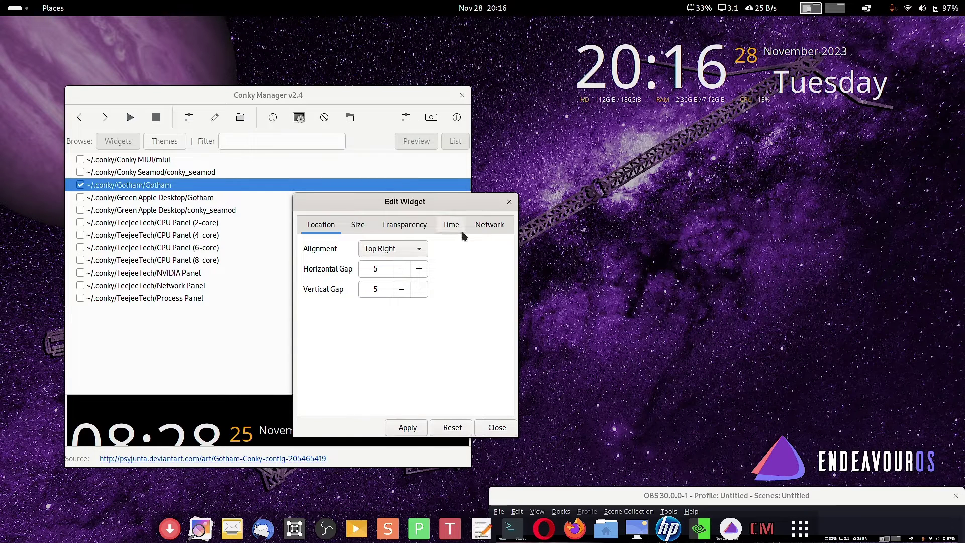
Apply a Pseudo-Transparent background to the Gotham clock.
left_click(488, 224)
left_click(449, 224)
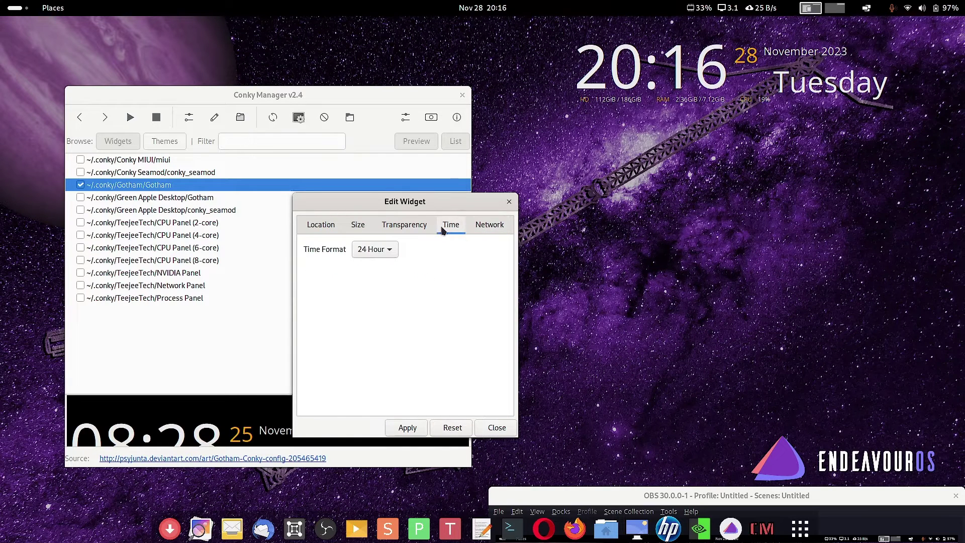
left_click(404, 226)
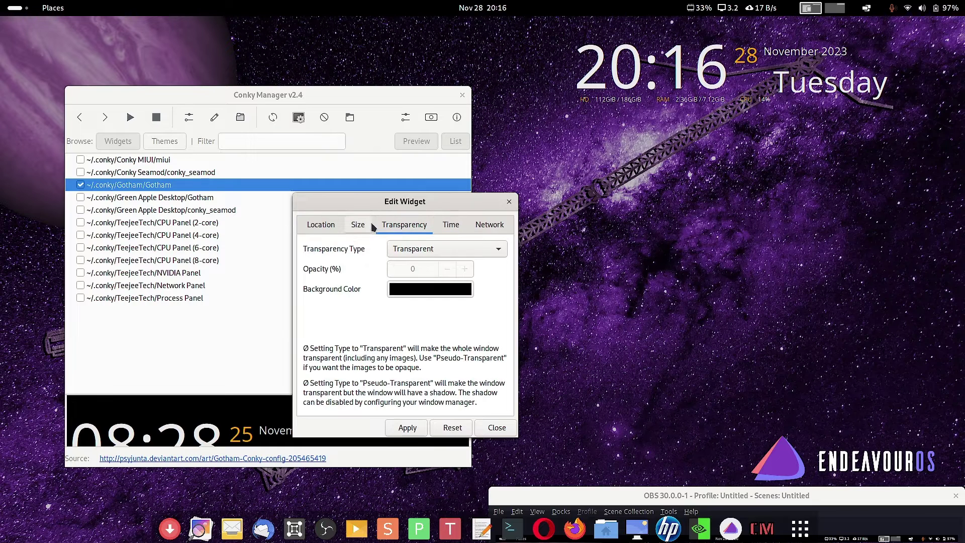
left_click(449, 250)
left_click(446, 266)
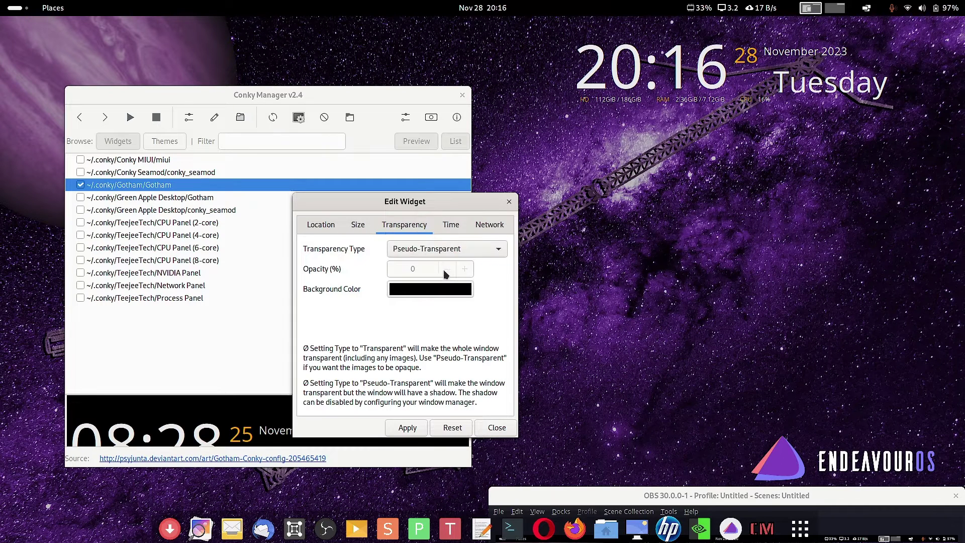
left_click(407, 433)
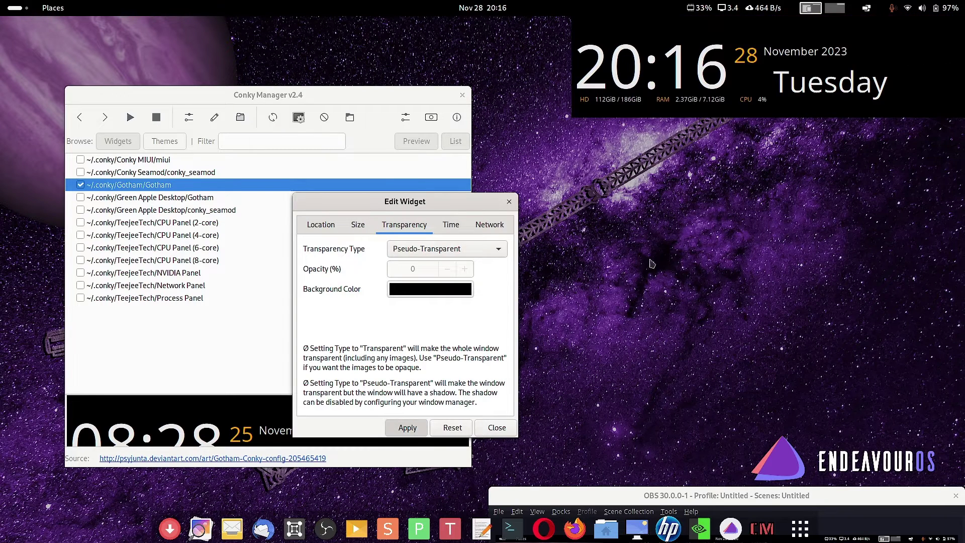
Apply Semi-Transparent at 0 opacity, then an Opaque black background.
left_click(448, 248)
left_click(442, 267)
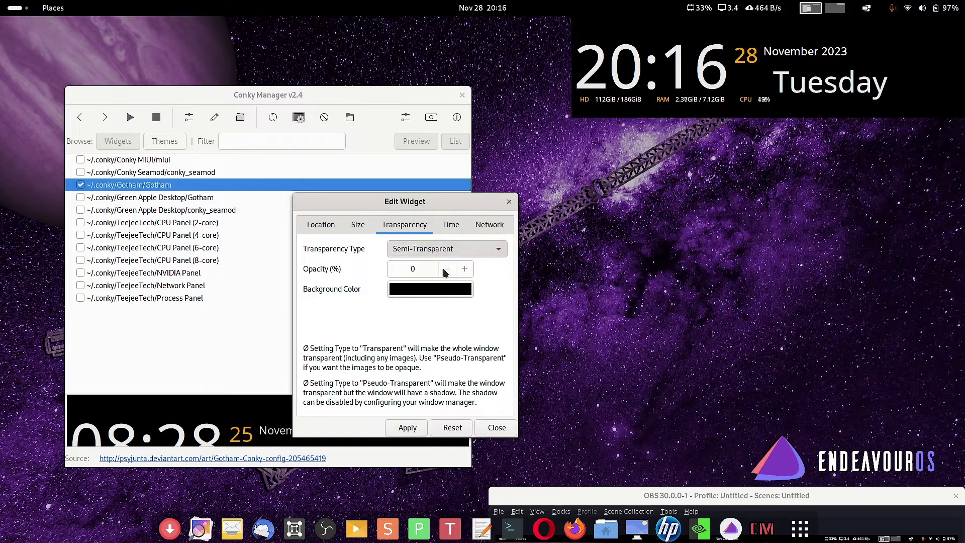
left_click(411, 429)
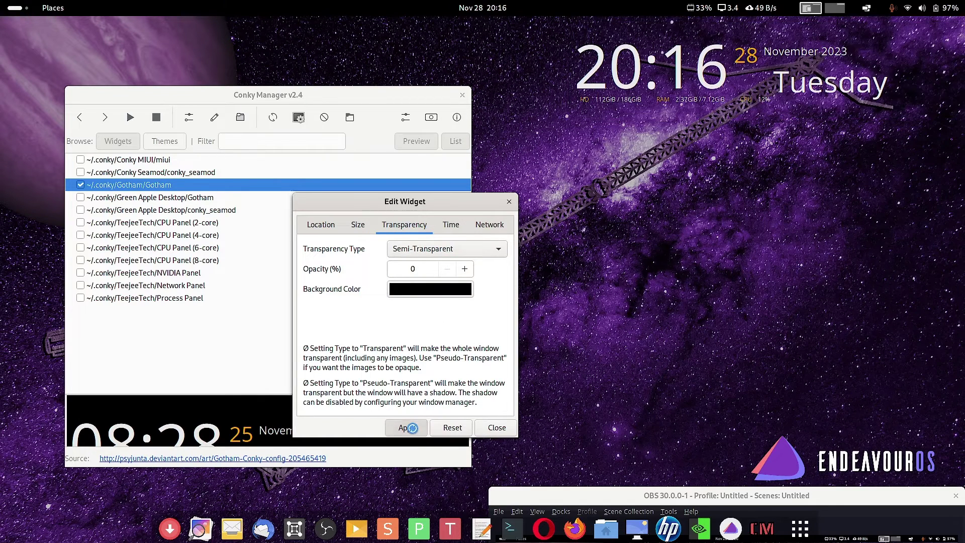
left_click(448, 249)
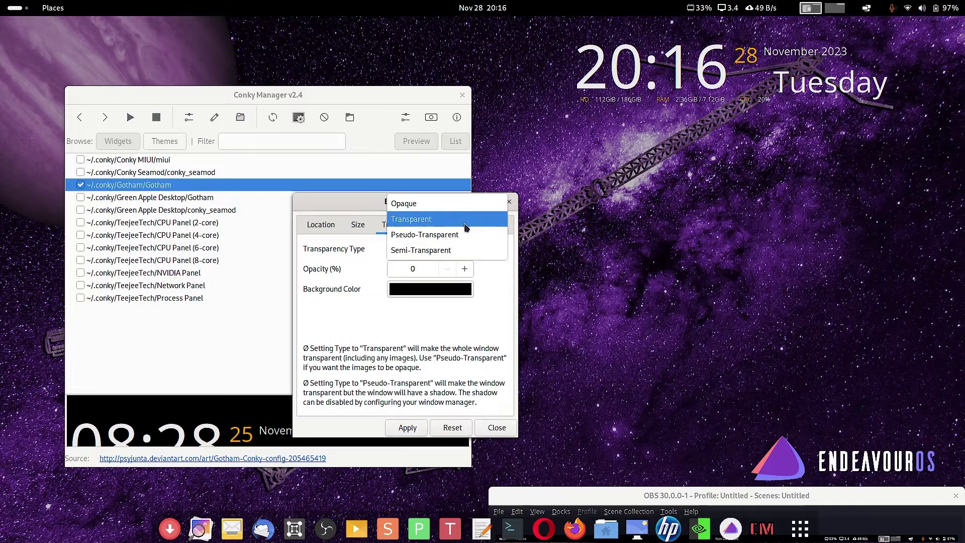
left_click(410, 204)
left_click(408, 428)
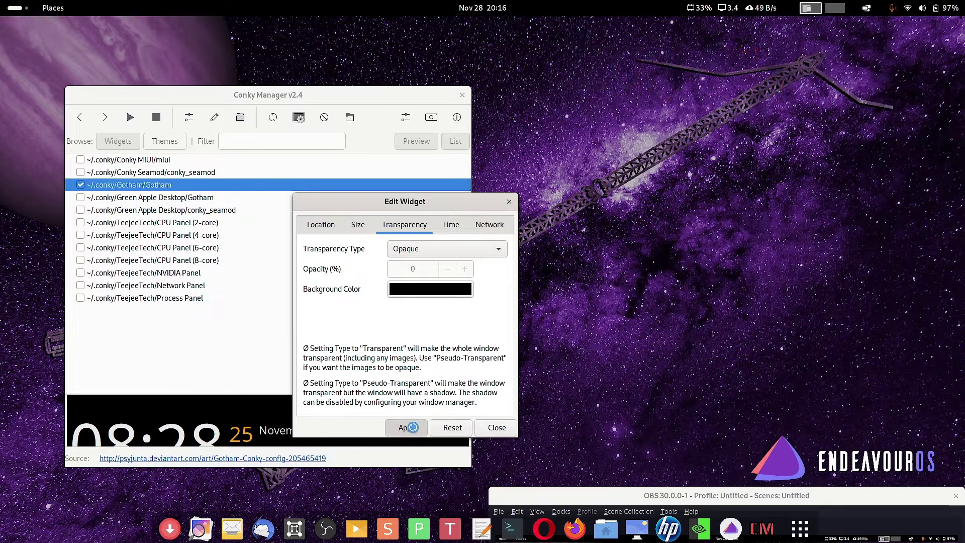
Apply a fully Transparent background, close the editor, and switch Gotham off.
left_click(410, 251)
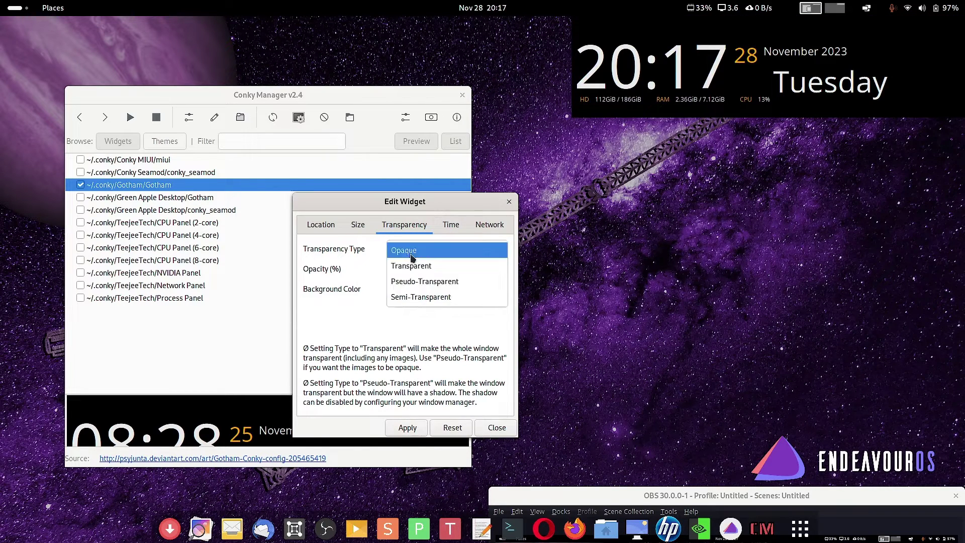
left_click(412, 269)
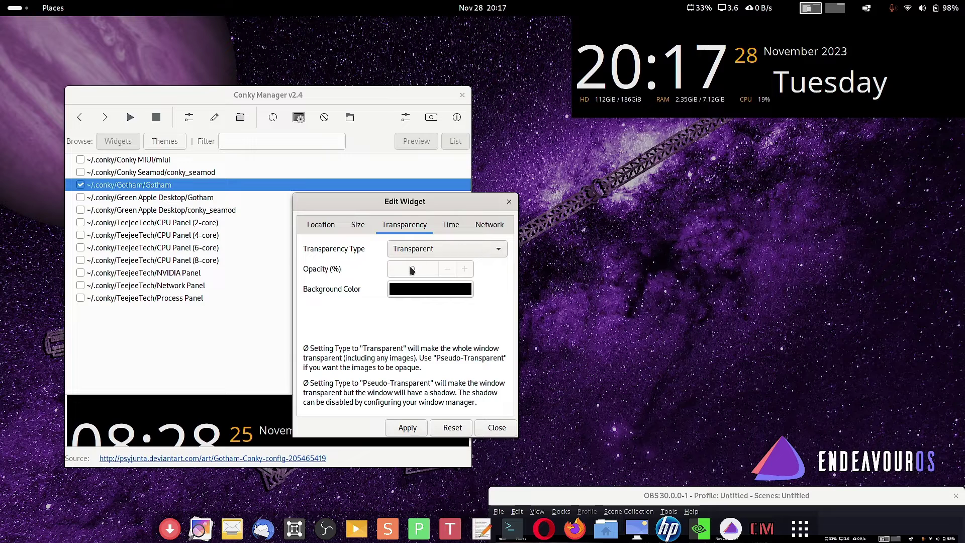
left_click(405, 427)
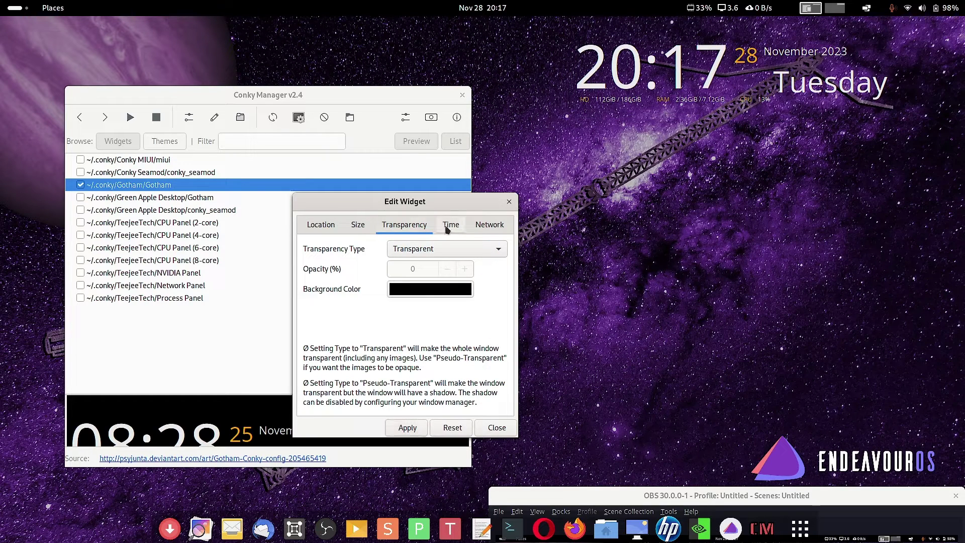
left_click(329, 225)
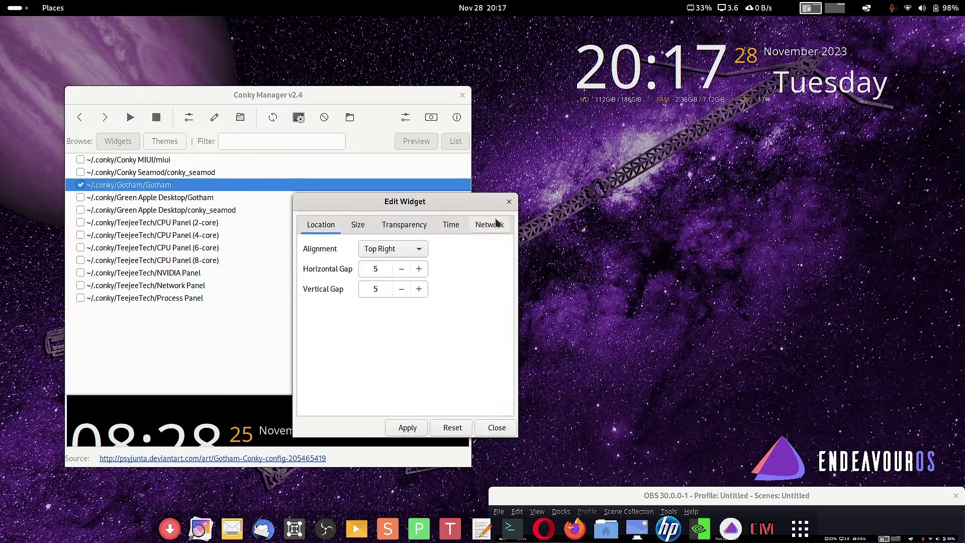
left_click(497, 427)
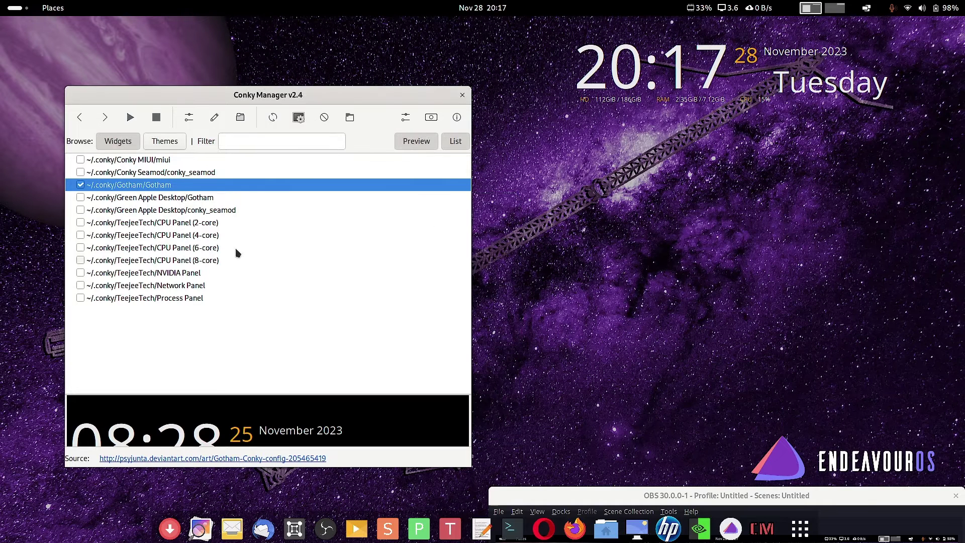
left_click(80, 185)
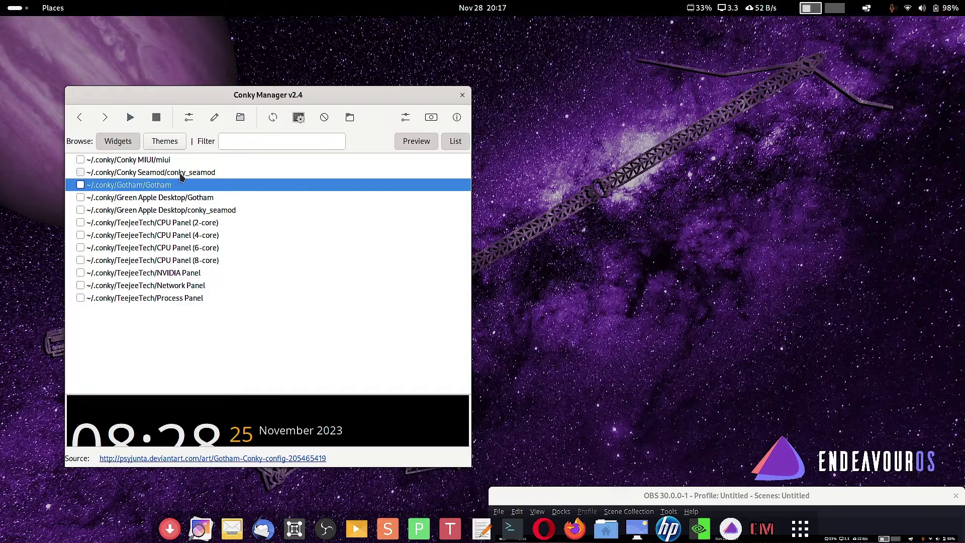
Select and tick conky_seamod to show its CPU, memory, disk and network panel, nudged slightly left.
left_click(117, 176)
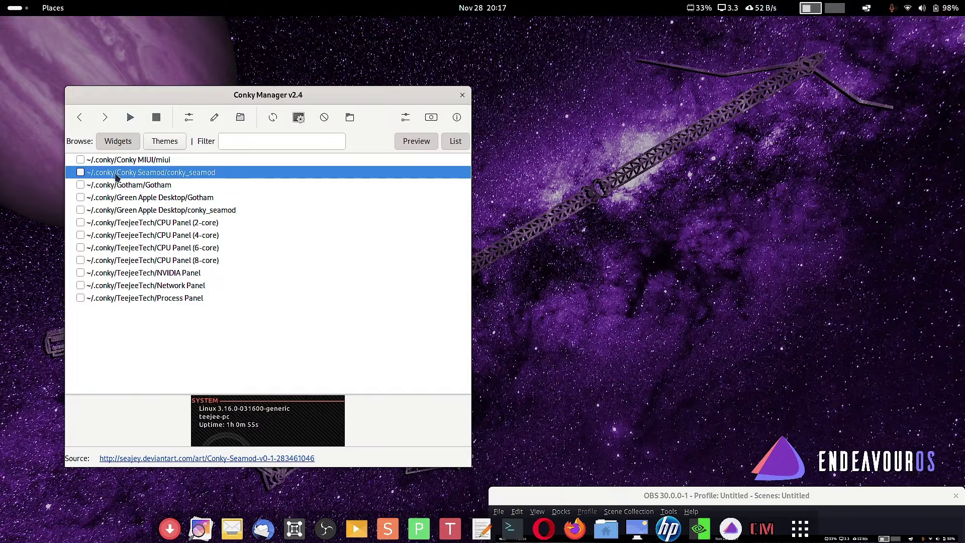
left_click(80, 173)
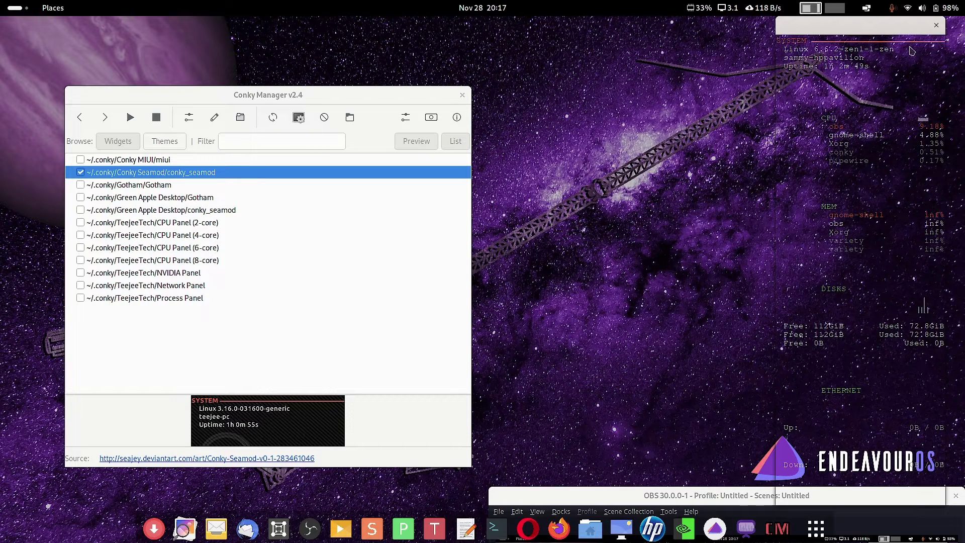
left_click_drag(898, 44, 895, 44)
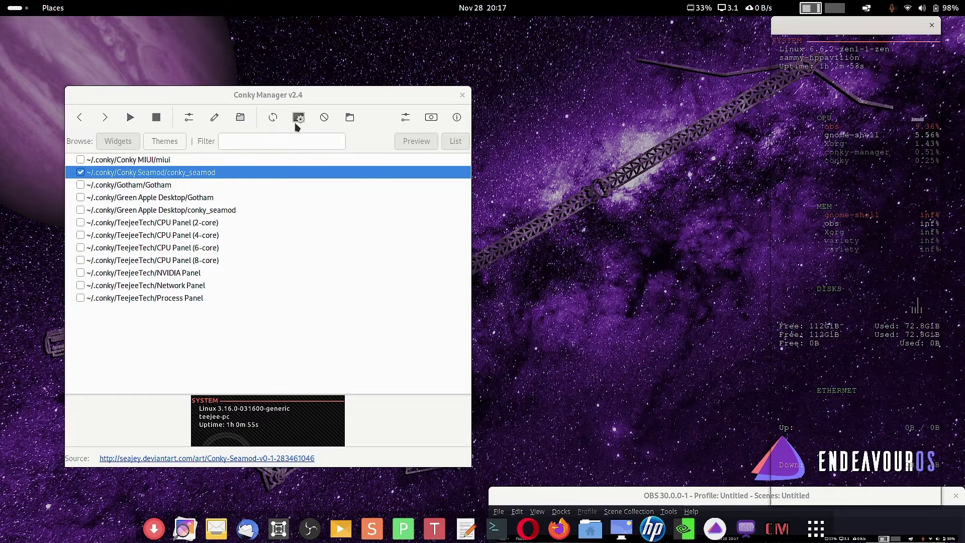
In Seamod's Size settings, apply Minimum Height 500, then 400.
left_click(187, 118)
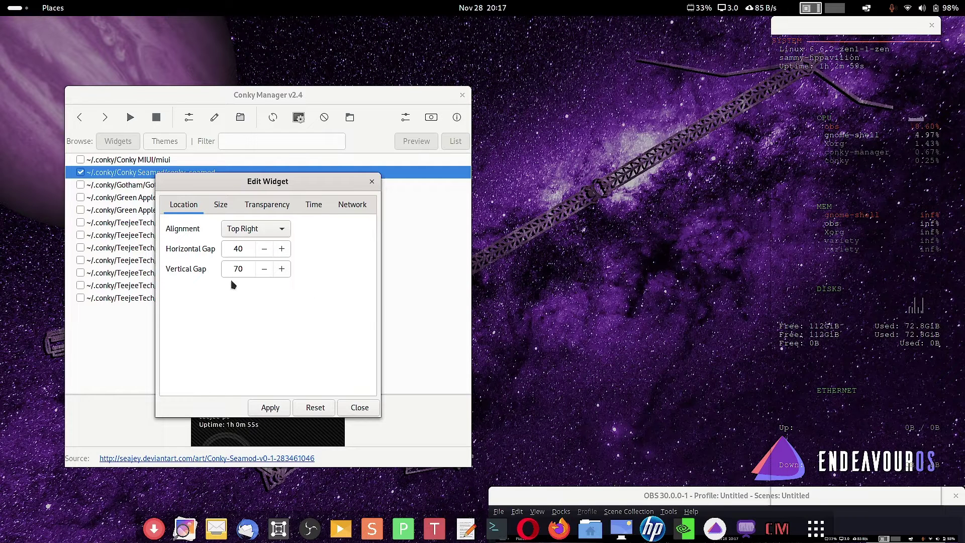
left_click(222, 205)
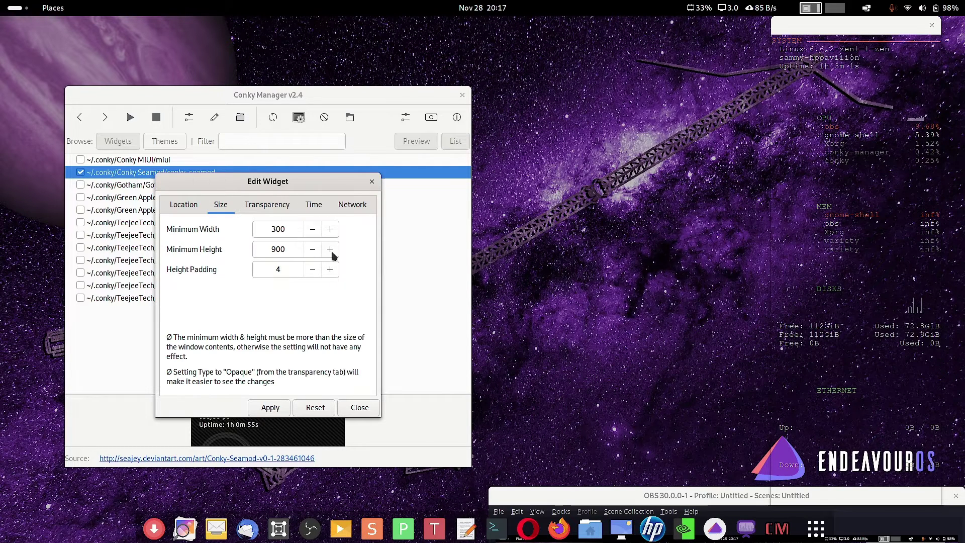
left_click(276, 250)
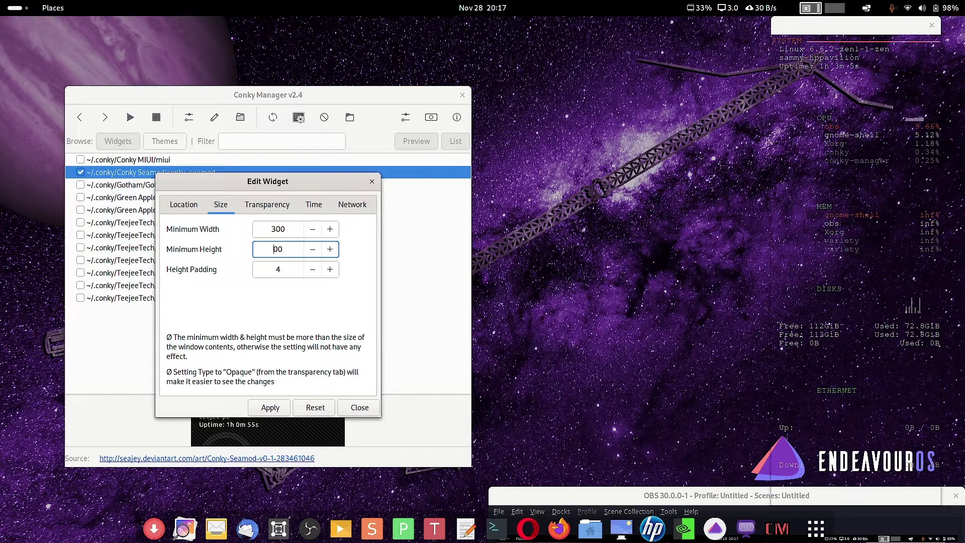
type("5")
left_click(270, 408)
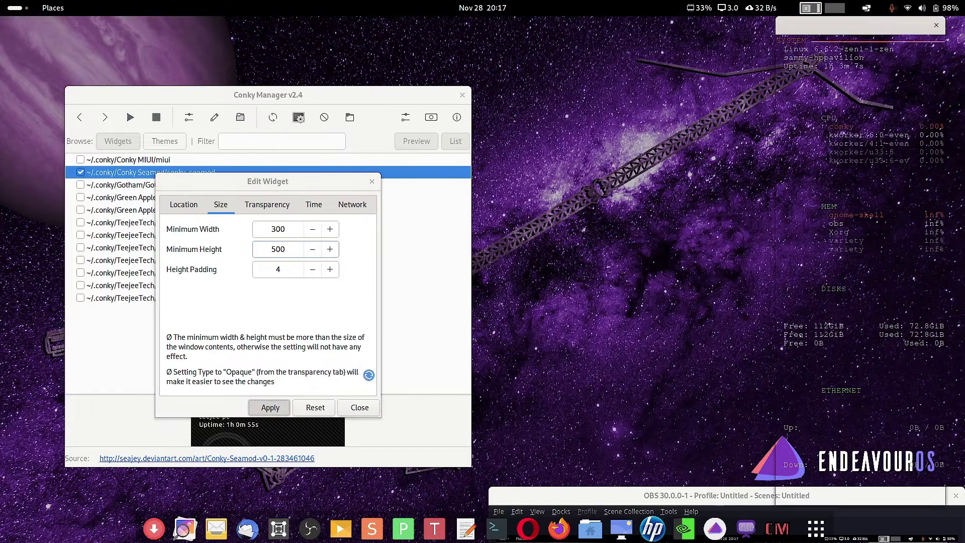
left_click(277, 249)
type("4")
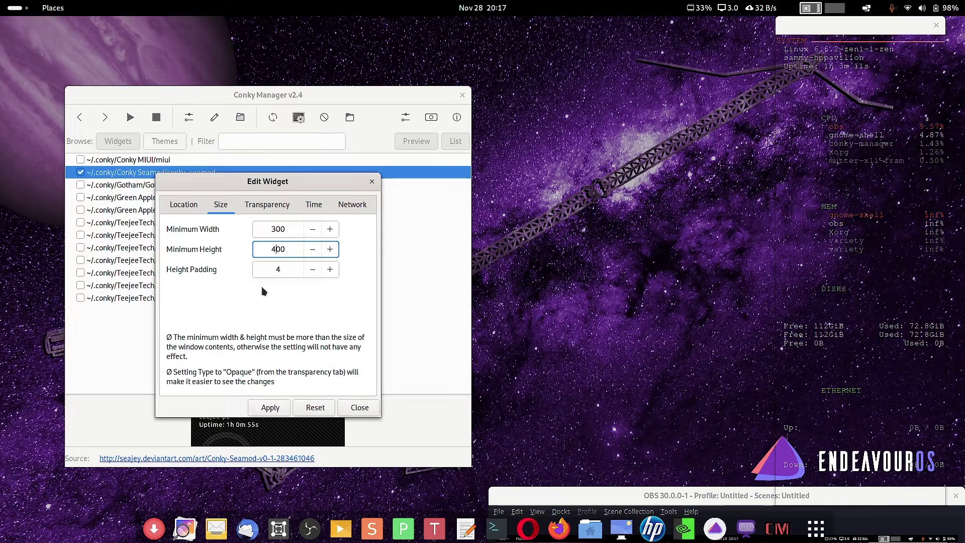
left_click(270, 407)
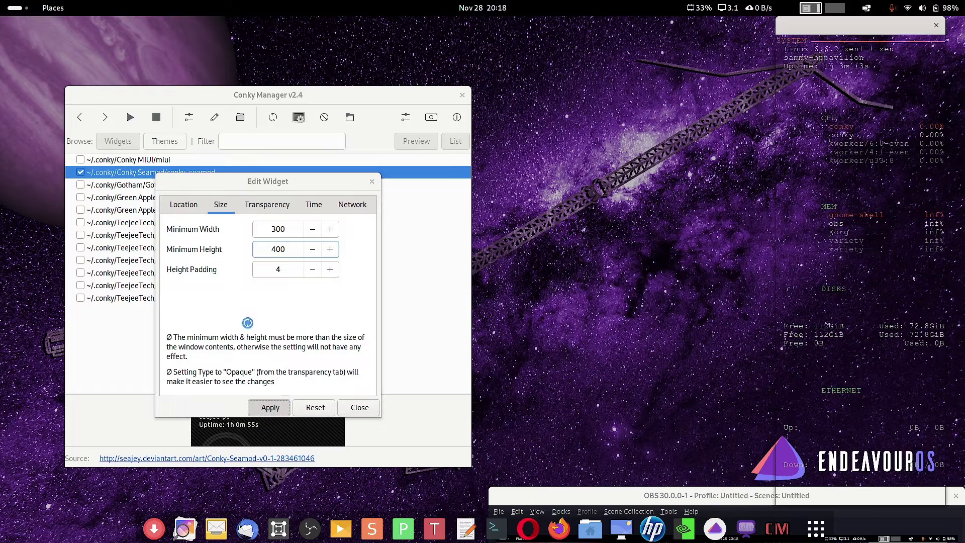
Apply Minimum Height 200, then 100.
left_click(277, 250)
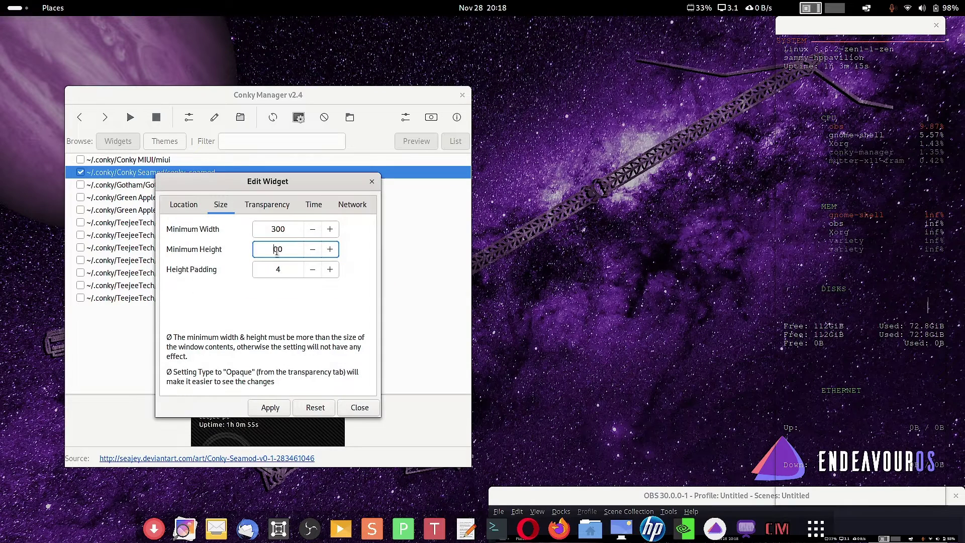
type("2")
left_click(260, 410)
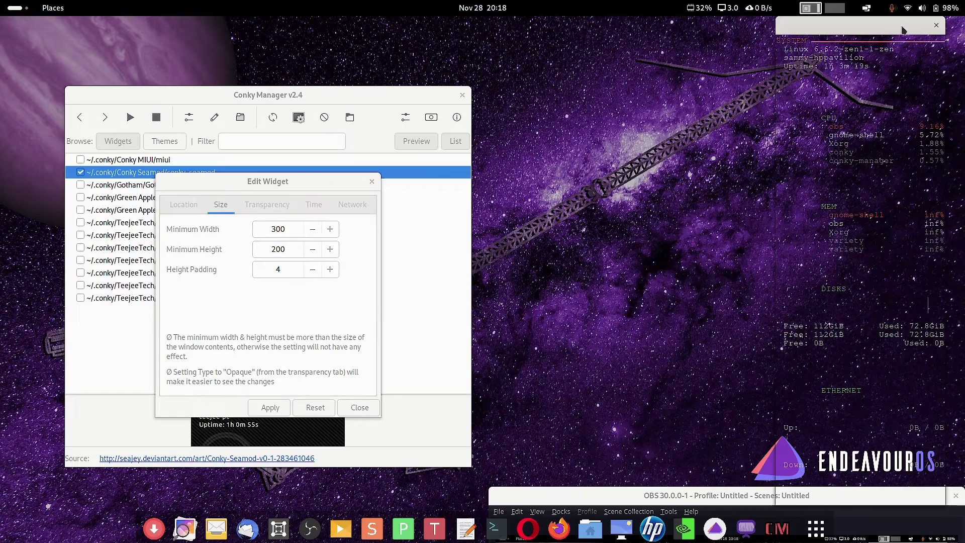
left_click_drag(903, 30, 836, 18)
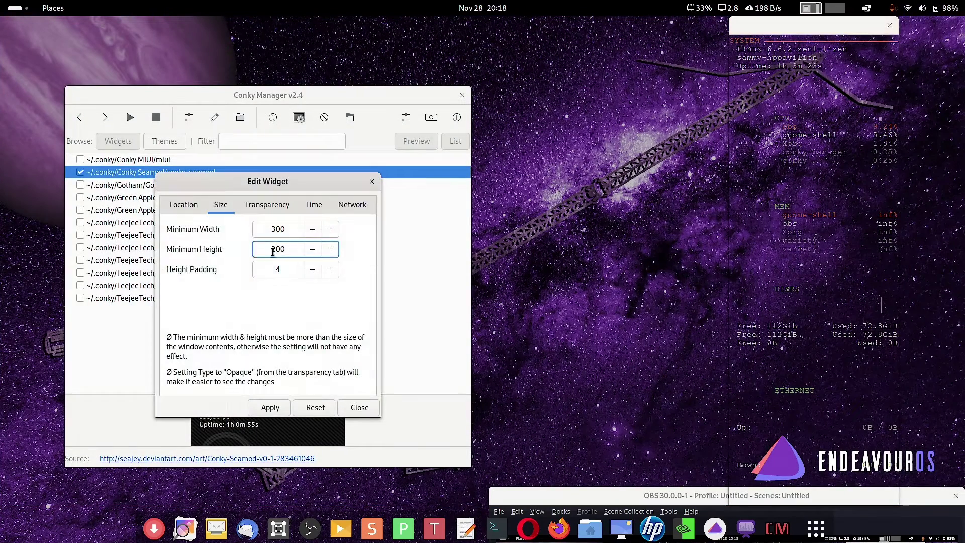
key("BackSpace")
left_click(280, 413)
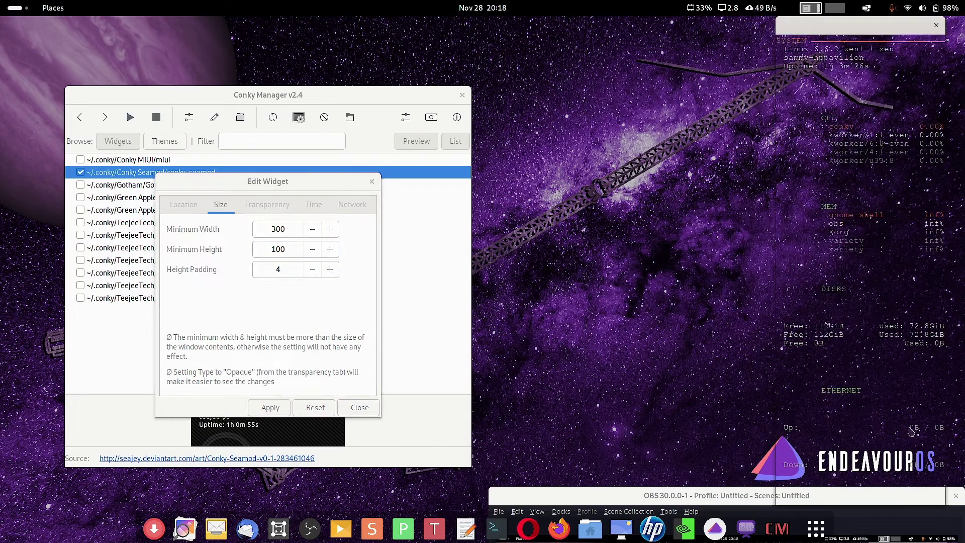
Set Seamod's Minimum Width to 200 and apply it.
left_click(276, 229)
key("BackSpace")
type("2")
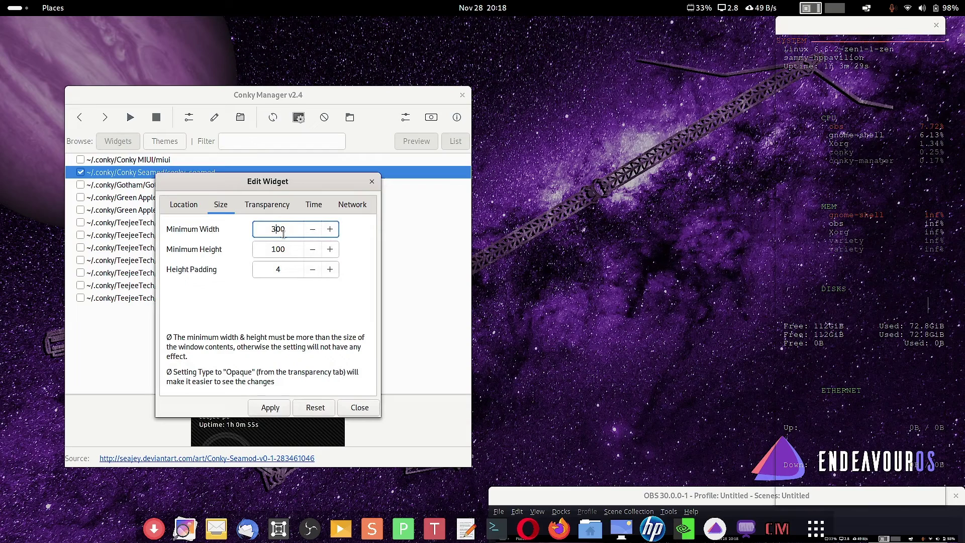
left_click(269, 407)
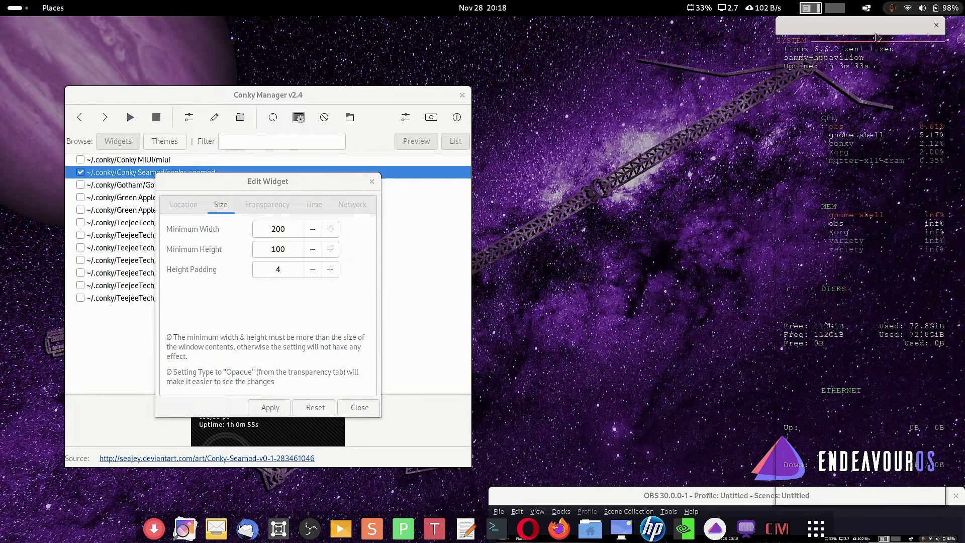
left_click(269, 208)
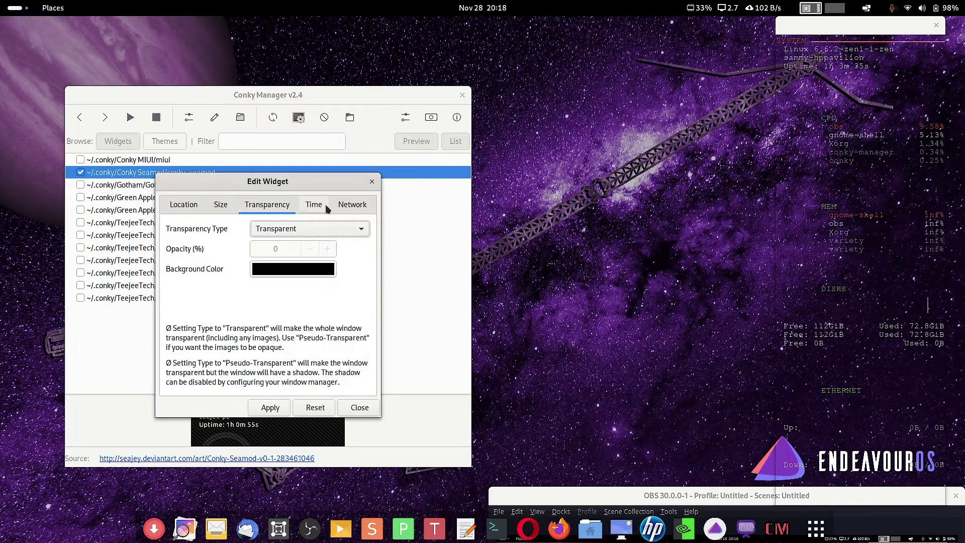
left_click(222, 210)
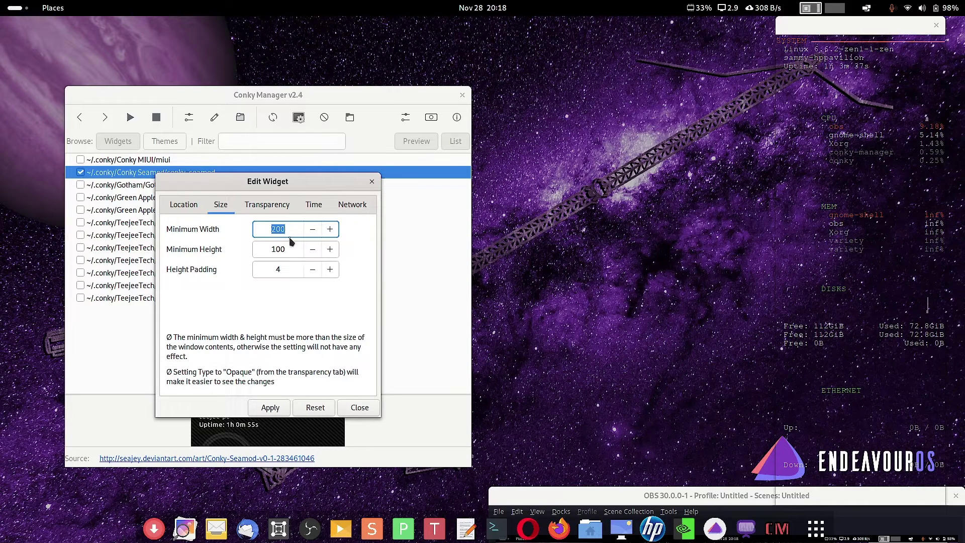
Set Minimum Height to 50, apply it, and close the editor.
left_click(284, 249)
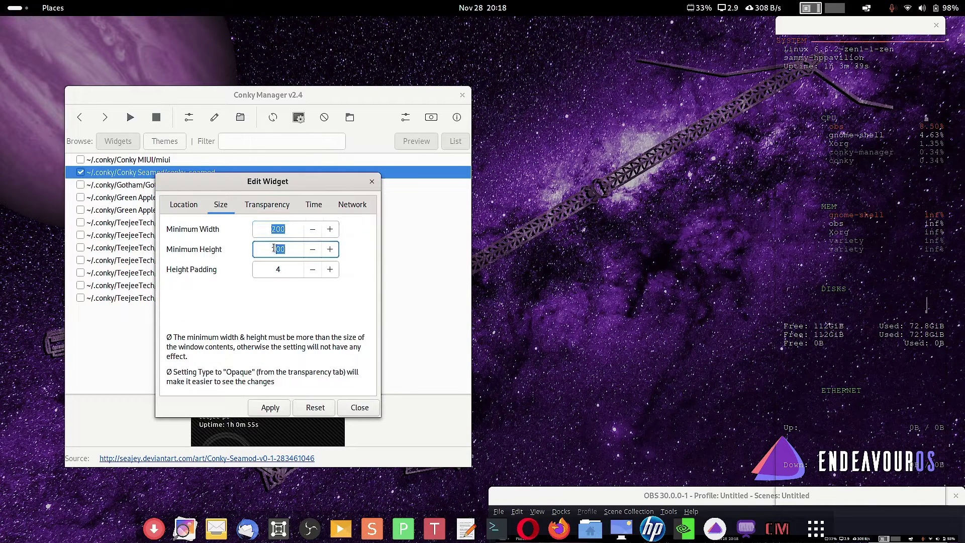
type("50")
left_click(257, 405)
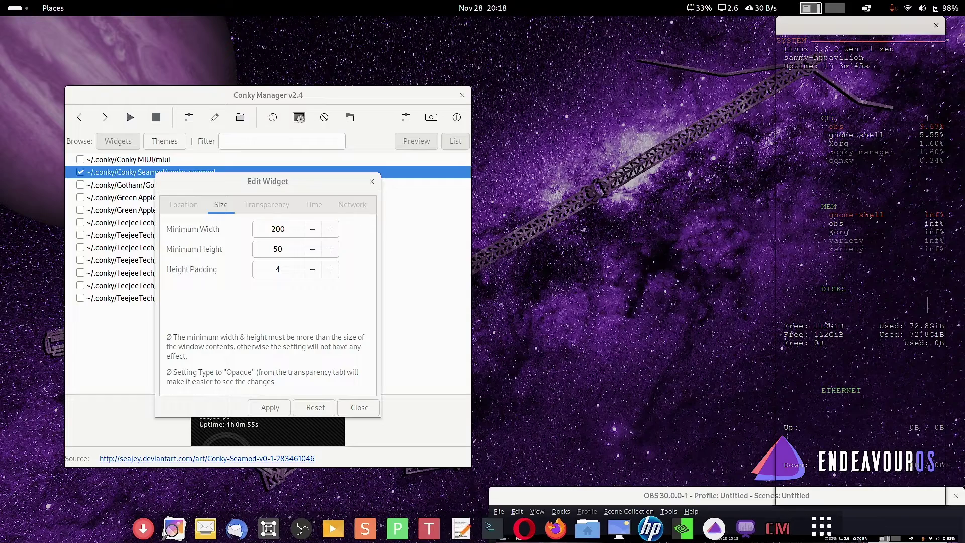
left_click(685, 497)
left_click_drag(684, 496, 420, 493)
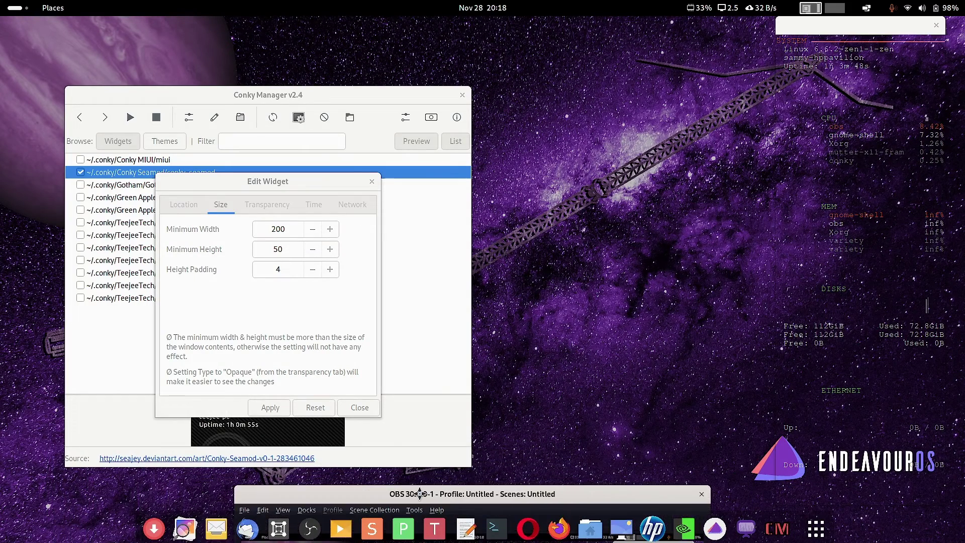
left_click(327, 354)
left_click(279, 409)
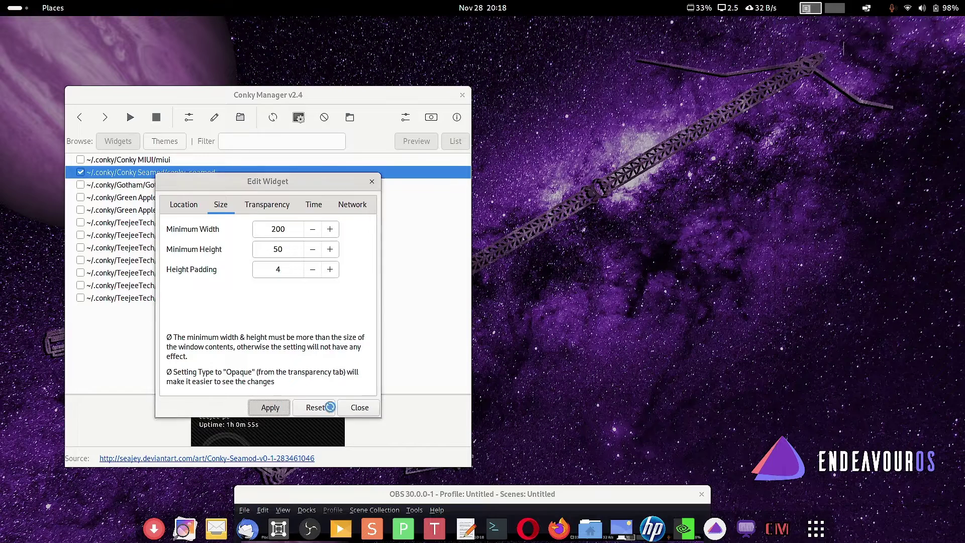
left_click(364, 410)
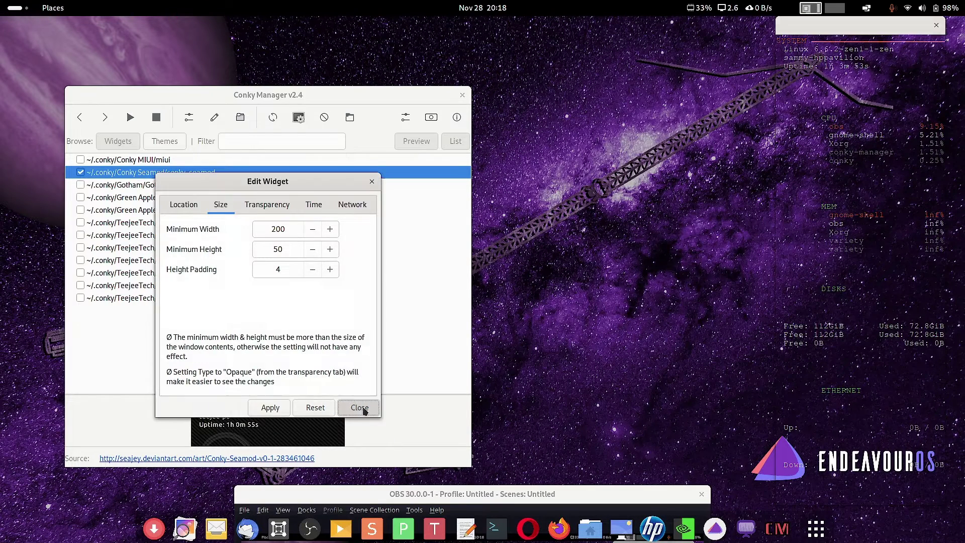
left_click(364, 411)
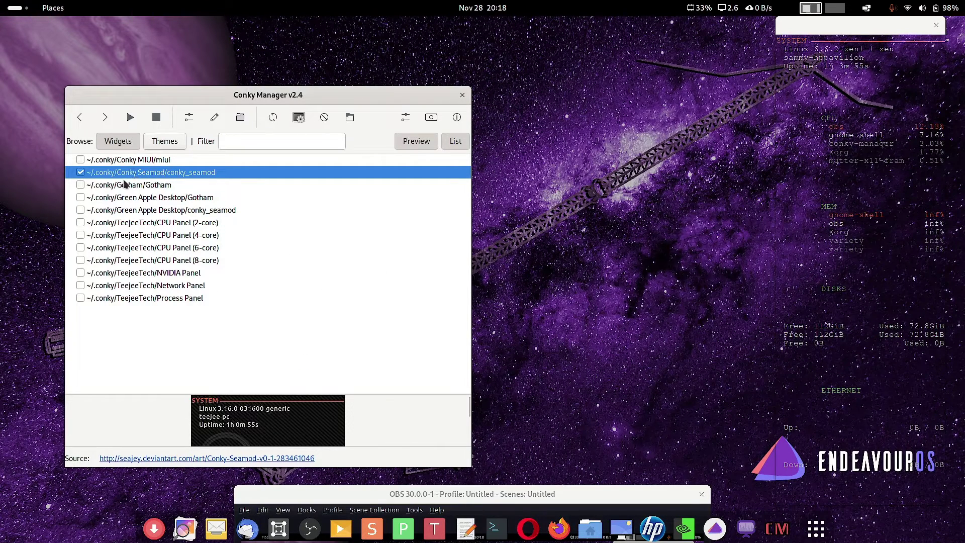
Switch Seamod off, enable TeejeeTech/NVIDIA Panel, and move Conky Manager up and right.
left_click_drag(855, 25, 870, 38)
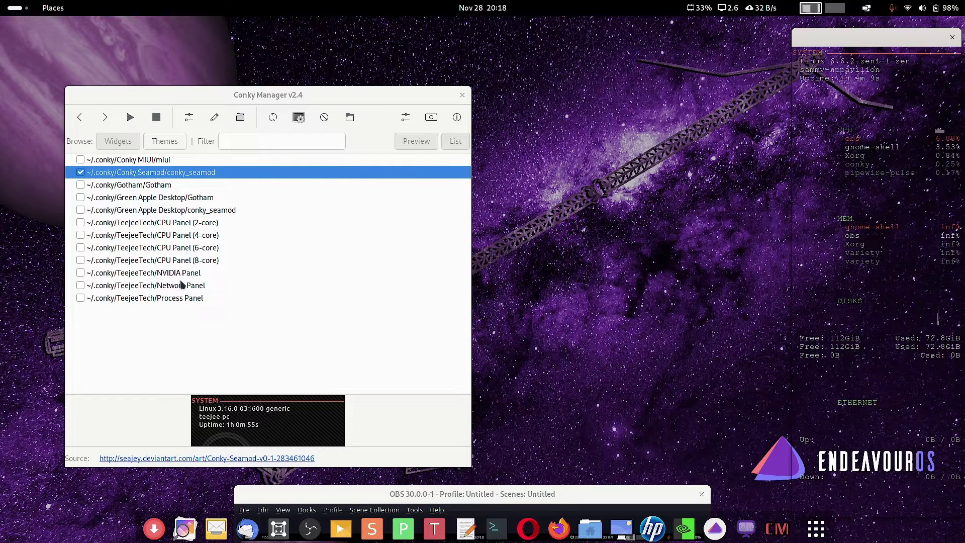
left_click(81, 172)
left_click(80, 273)
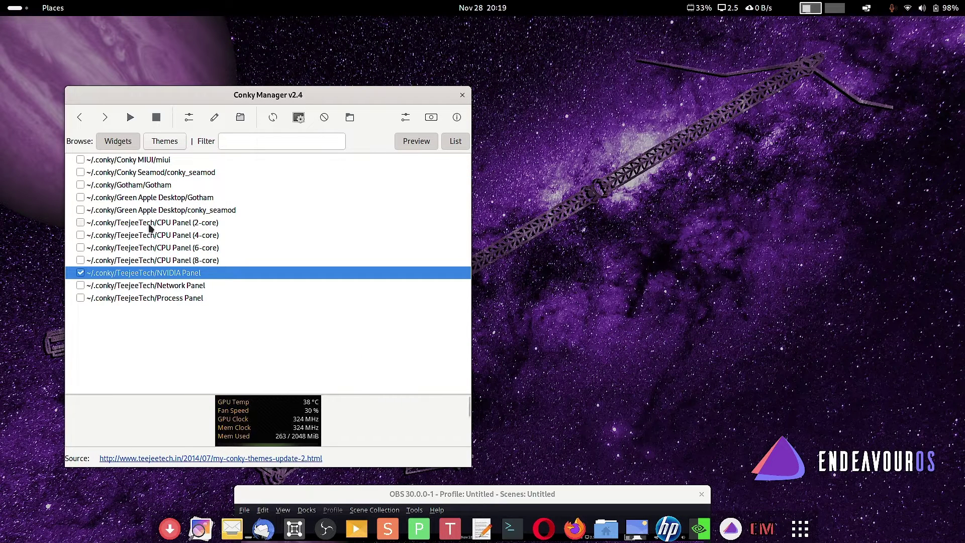
left_click_drag(324, 103, 414, 54)
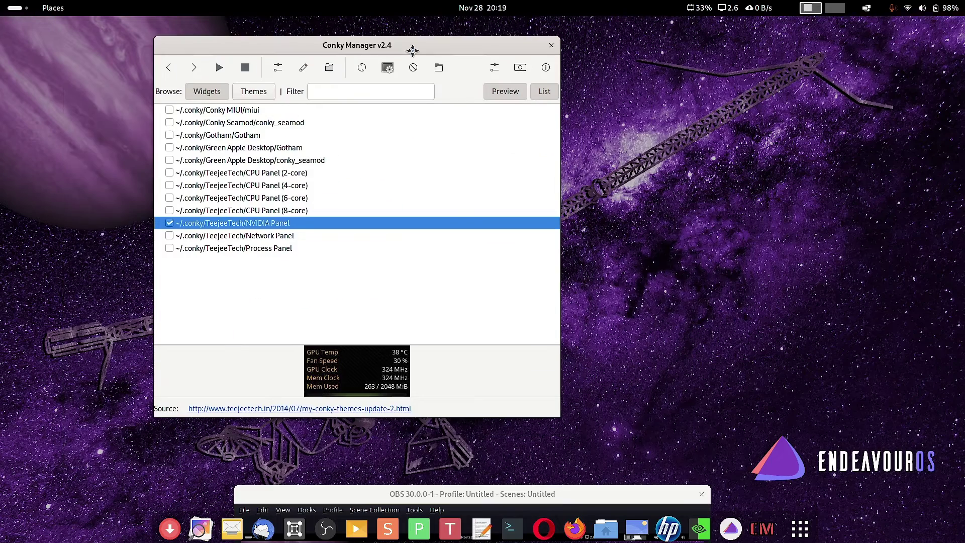
Apply Top Right alignment and a Horizontal Gap of 100 to the NVIDIA Panel.
left_click(278, 68)
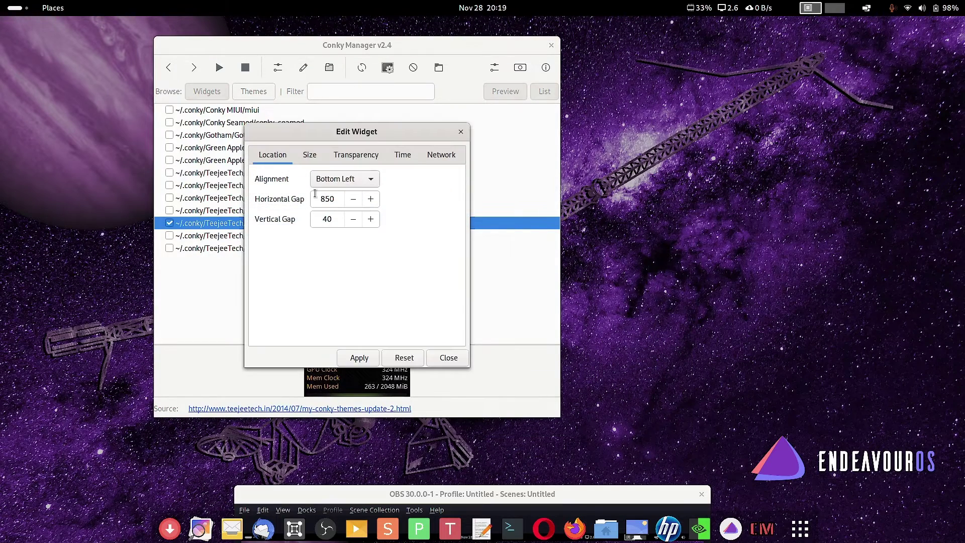
left_click(376, 183)
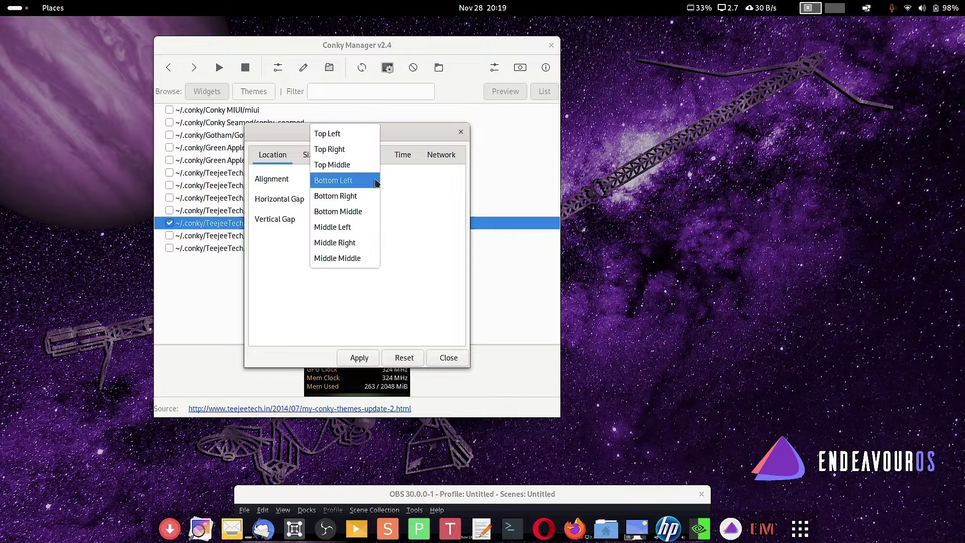
left_click(356, 149)
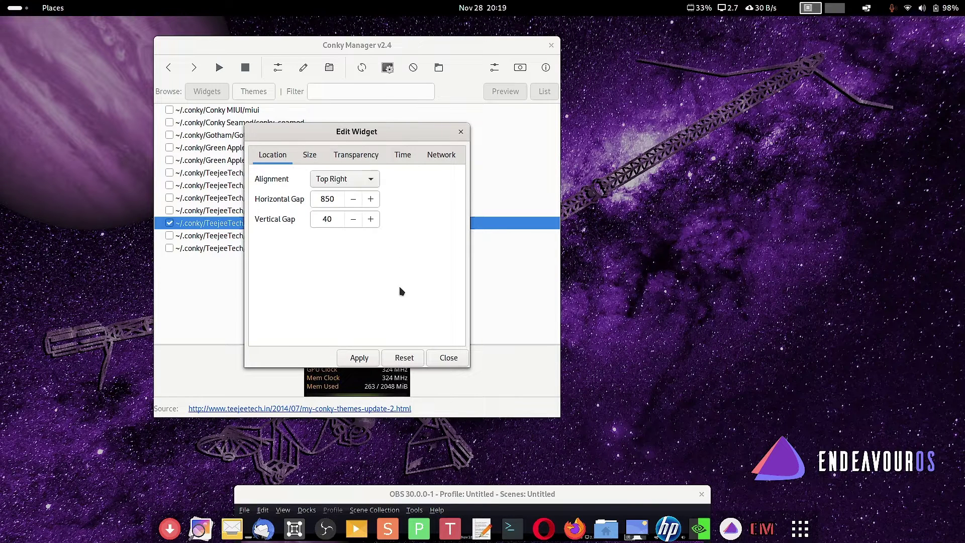
left_click(359, 357)
left_click_drag(332, 197, 317, 201)
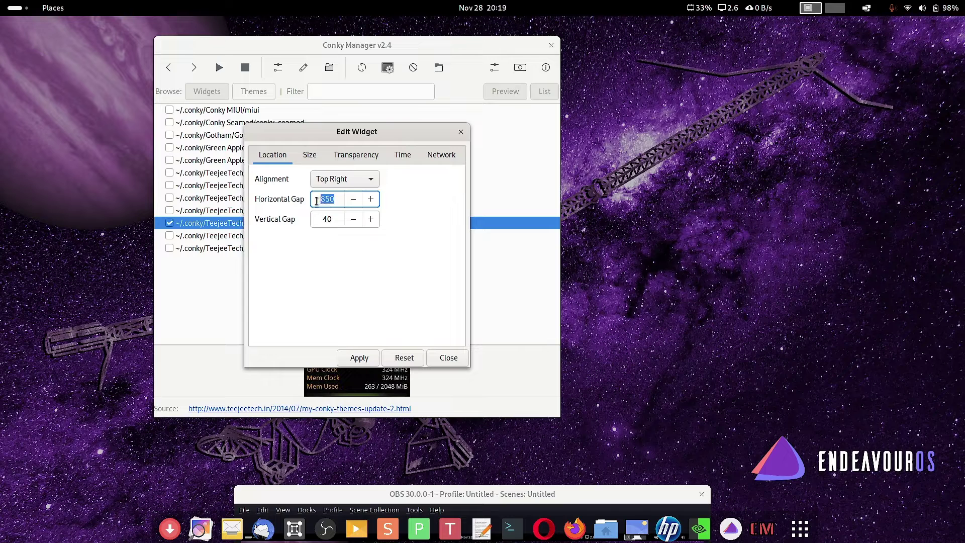
type("100")
left_click(354, 359)
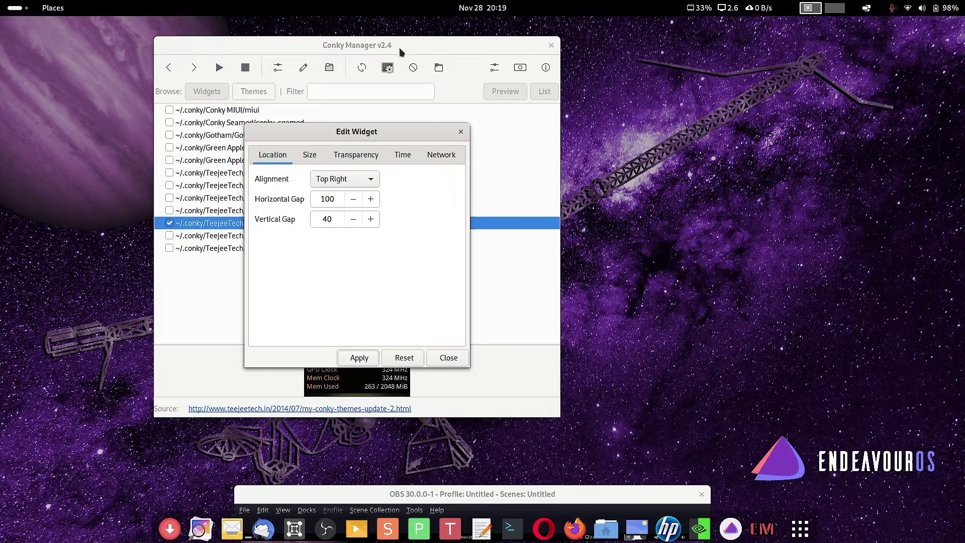
Review the Size, Transparency, Time and Network tabs, then reapply the Location settings.
mouse_move(401, 52)
left_mouse_down()
mouse_move(679, 81)
mouse_move(402, 68)
left_mouse_up()
left_click(309, 155)
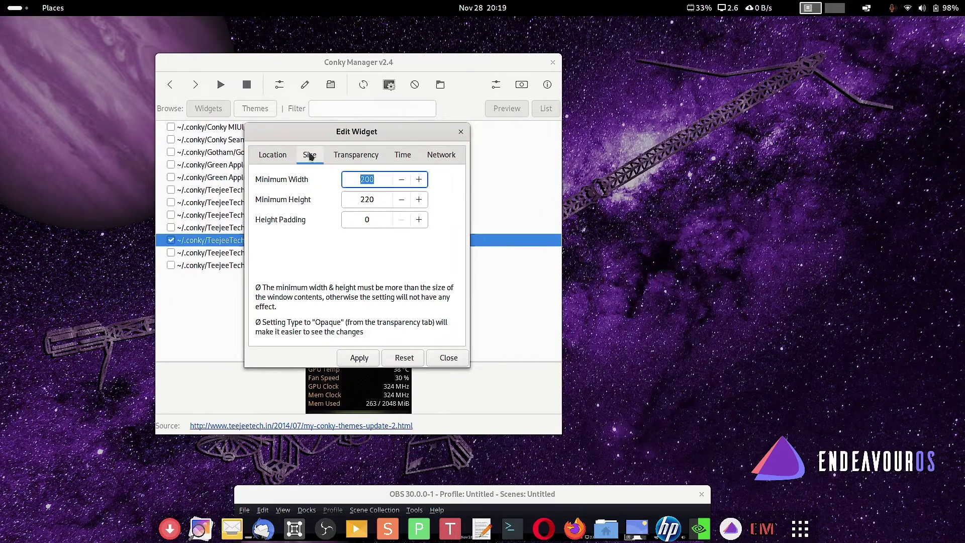
left_click(377, 200)
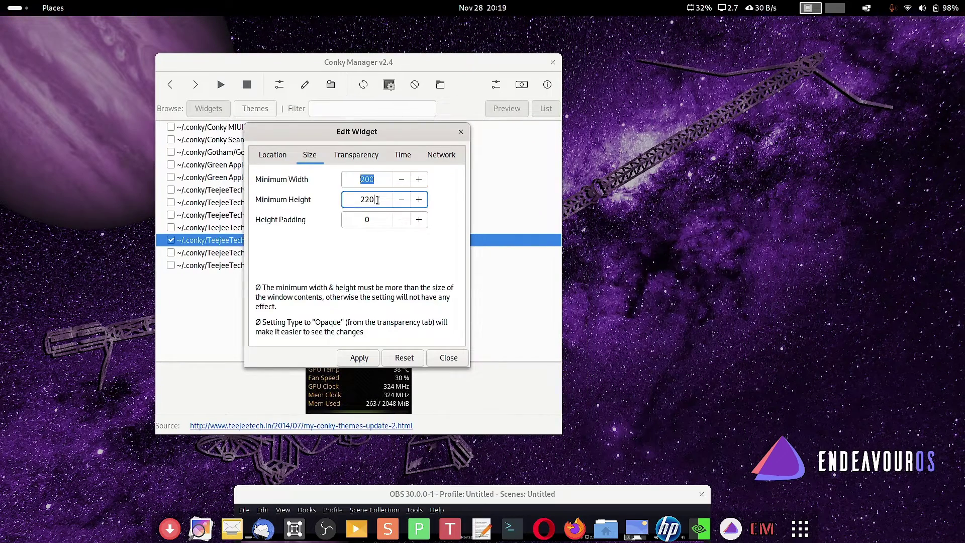
left_click(377, 155)
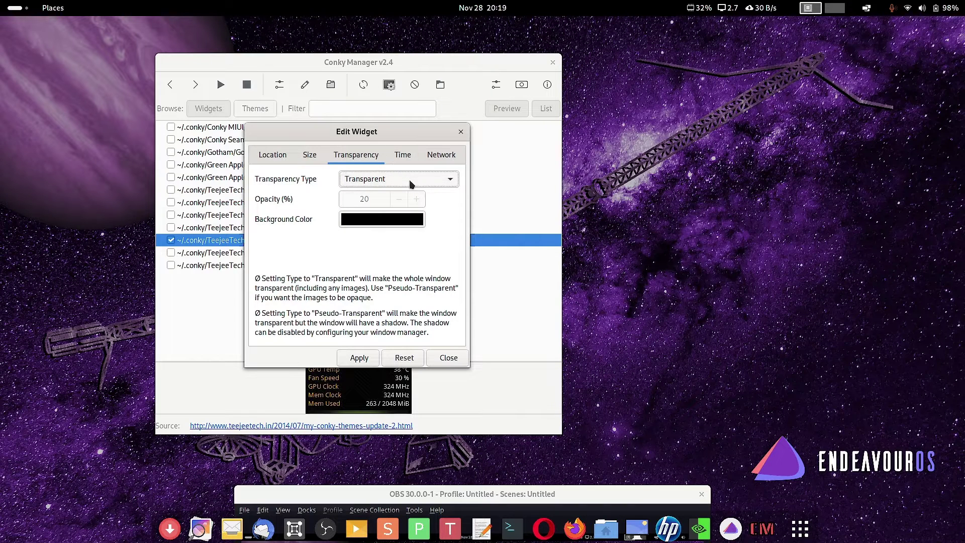
left_click(403, 155)
left_click(441, 155)
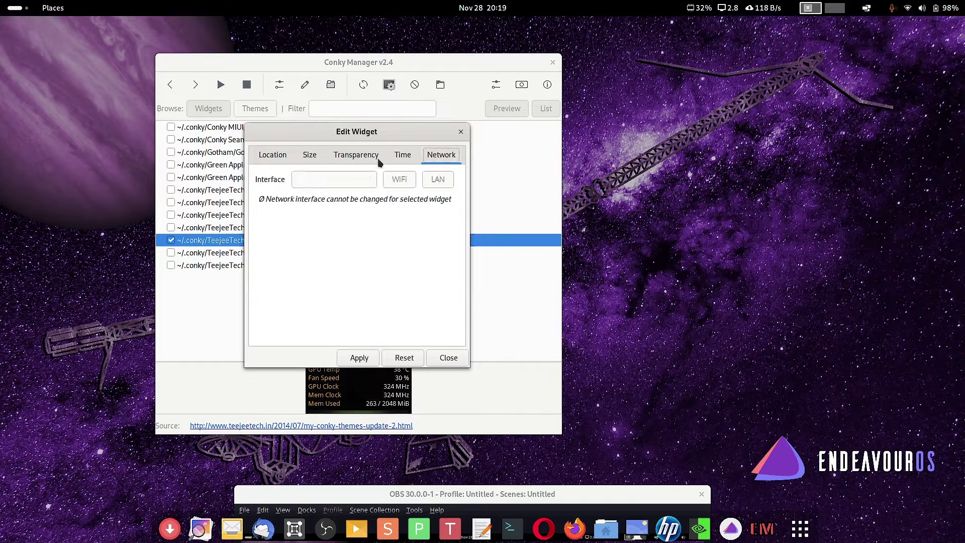
left_click(283, 158)
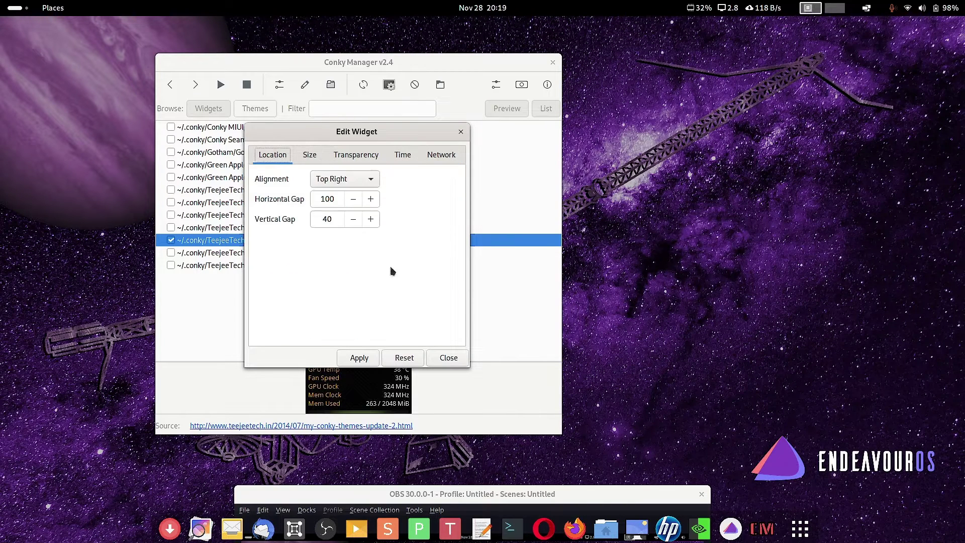
left_click(360, 358)
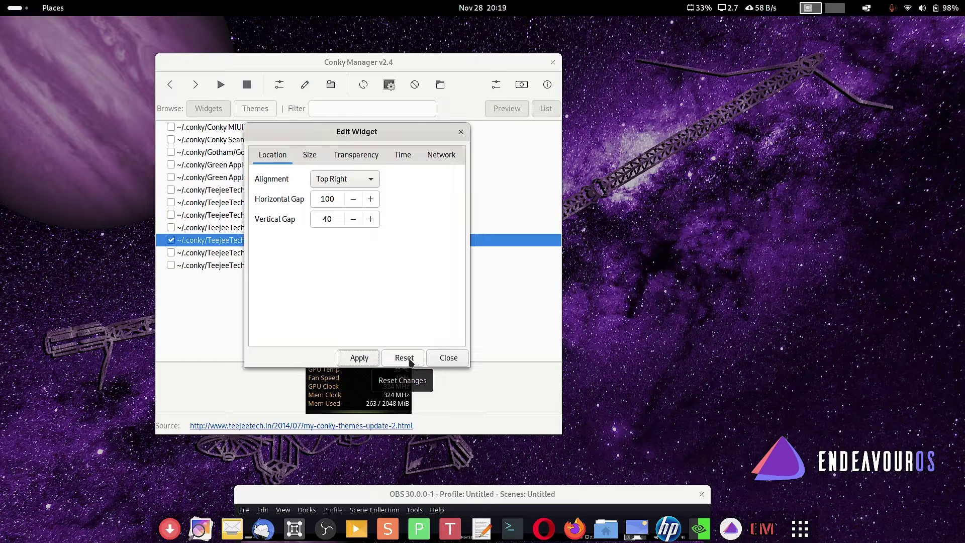
Reset and close the NVIDIA Panel editor, tick Gotham/Gotham, and untick TeejeeTech/NVIDIA Panel.
left_click(405, 359)
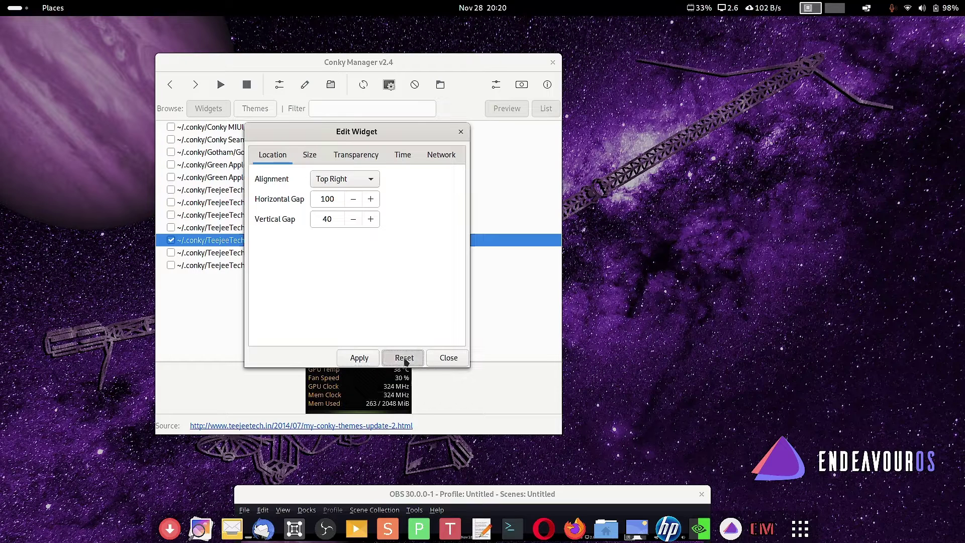
left_click(307, 155)
scroll(308, 160, "up", 1)
left_click(442, 358)
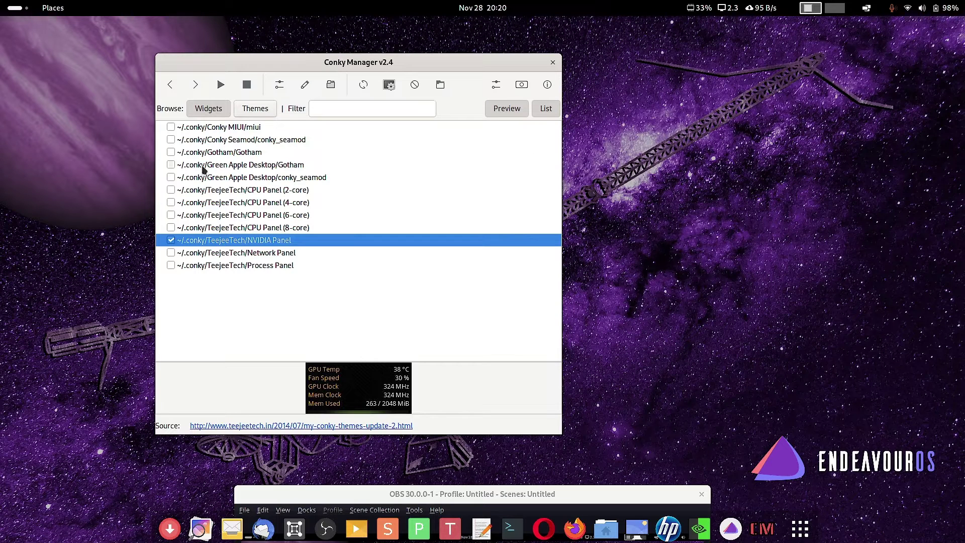
left_click(171, 153)
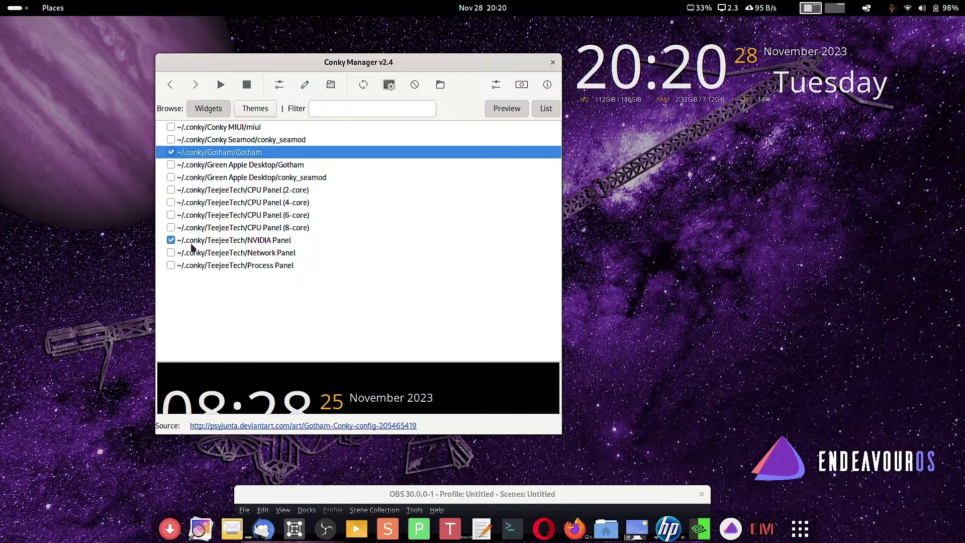
left_click(171, 240)
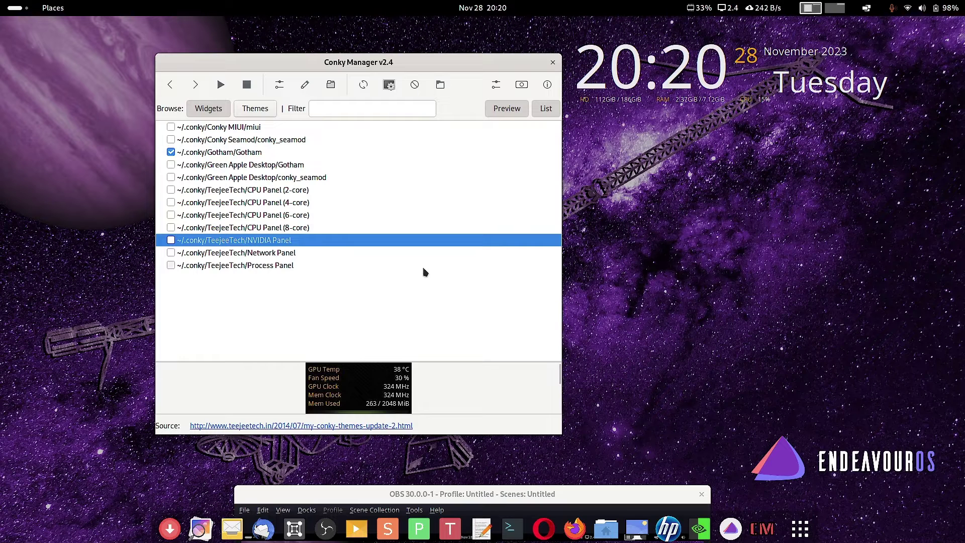